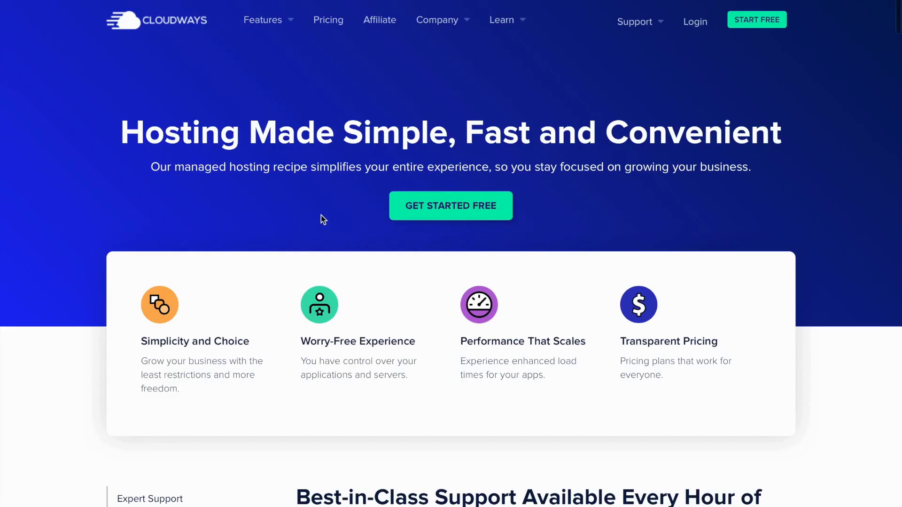
Dismiss the BFCM discount promo banner on the Cloudways features page
scroll(706, 221, down, 5)
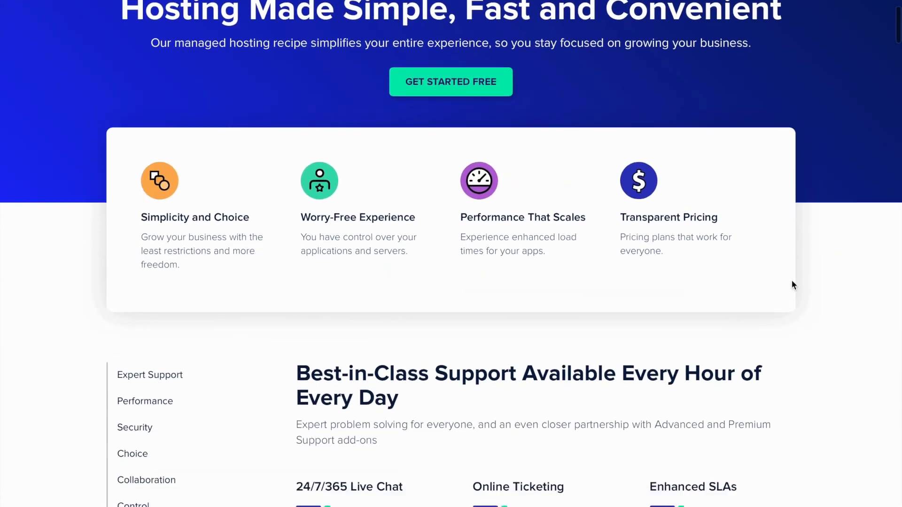
scroll(793, 285, down, 1)
scroll(766, 291, down, 2)
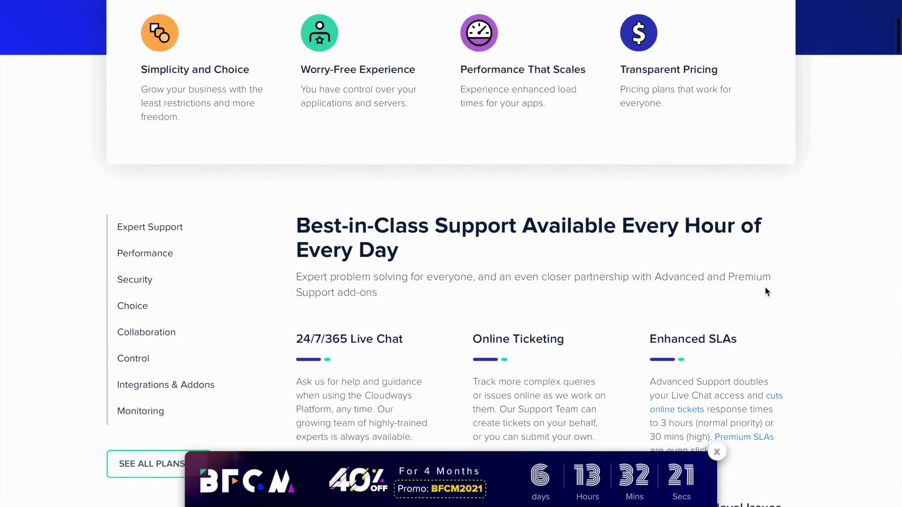
click(717, 452)
Scroll the Features page down to the 'Keep Track and Stay Updated' section
scroll(820, 368, down, 3)
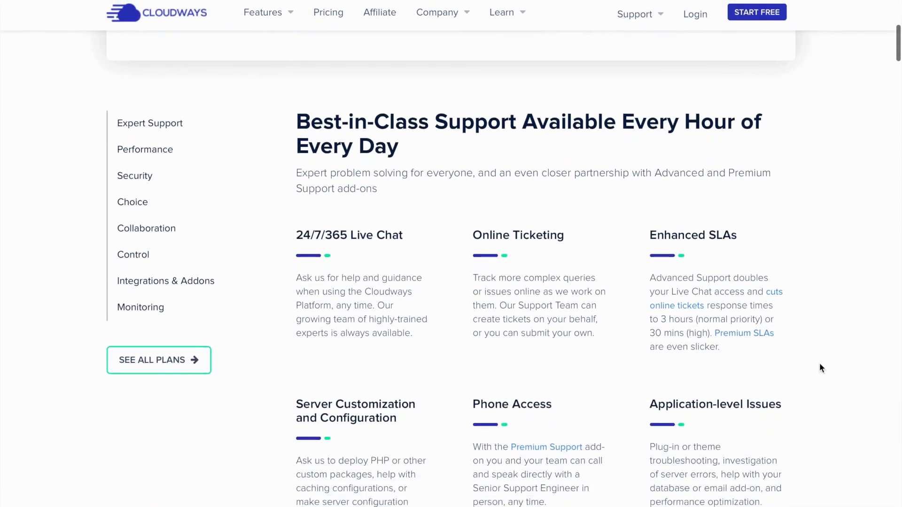
scroll(841, 407, down, 5)
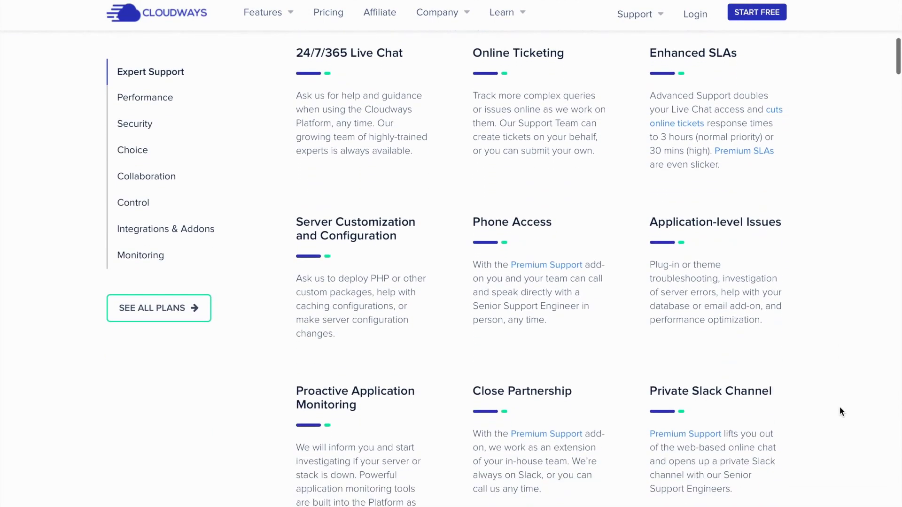
scroll(841, 412, down, 4)
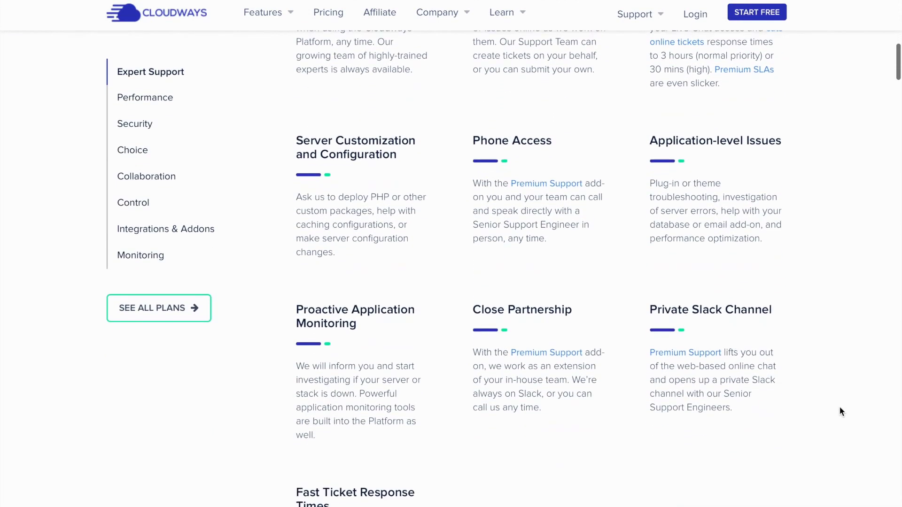
scroll(841, 411, down, 5)
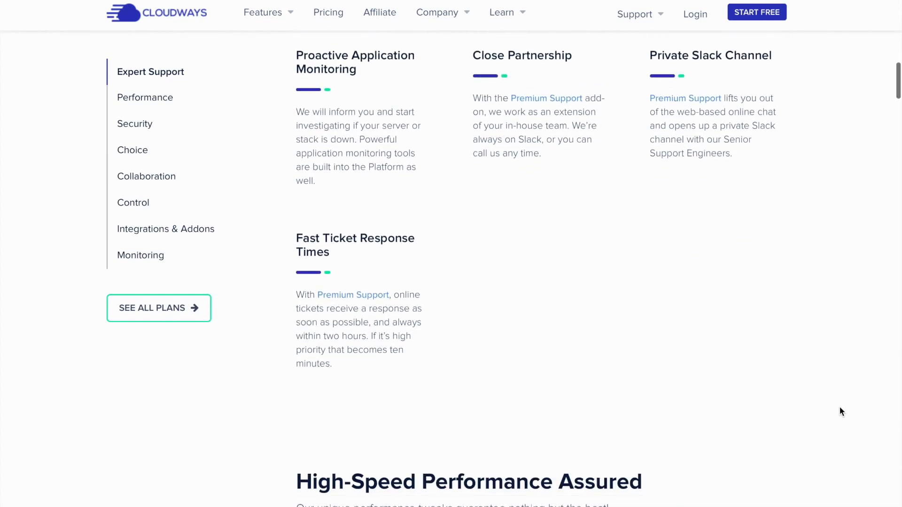
scroll(841, 411, down, 5)
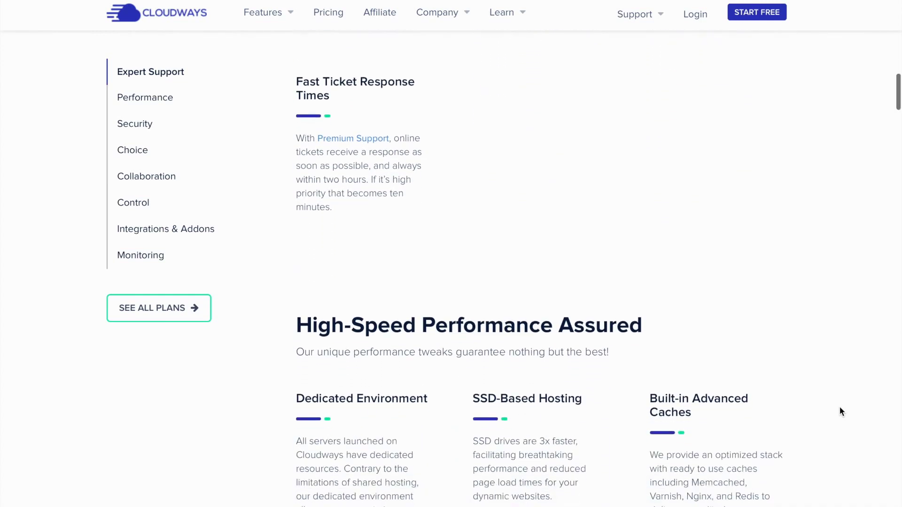
scroll(842, 411, down, 5)
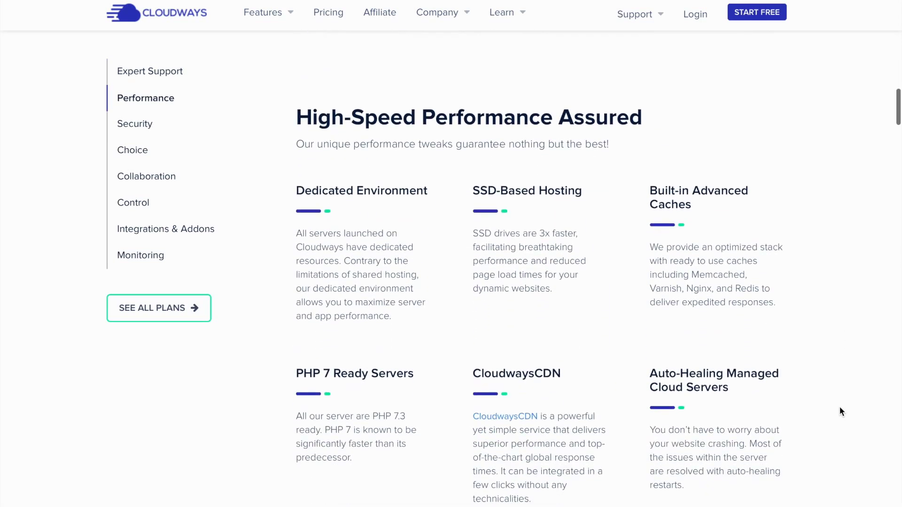
scroll(841, 412, down, 3)
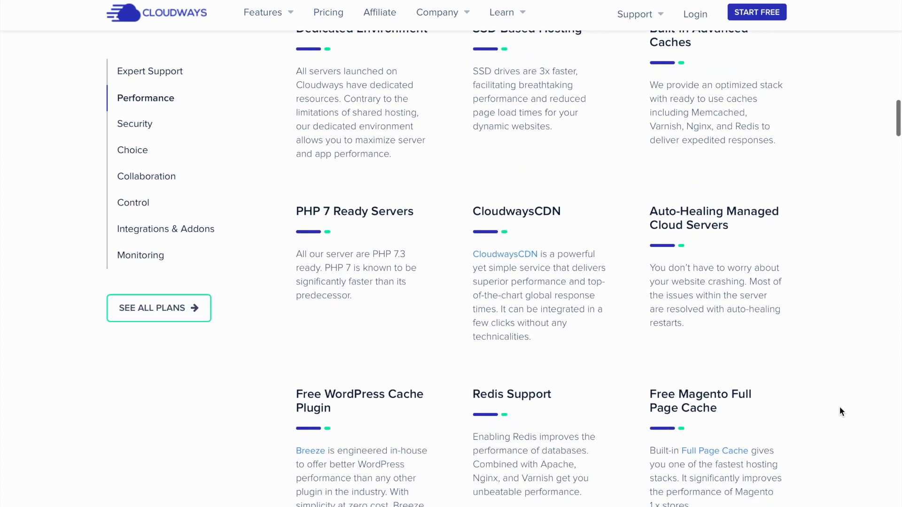
scroll(841, 412, down, 3)
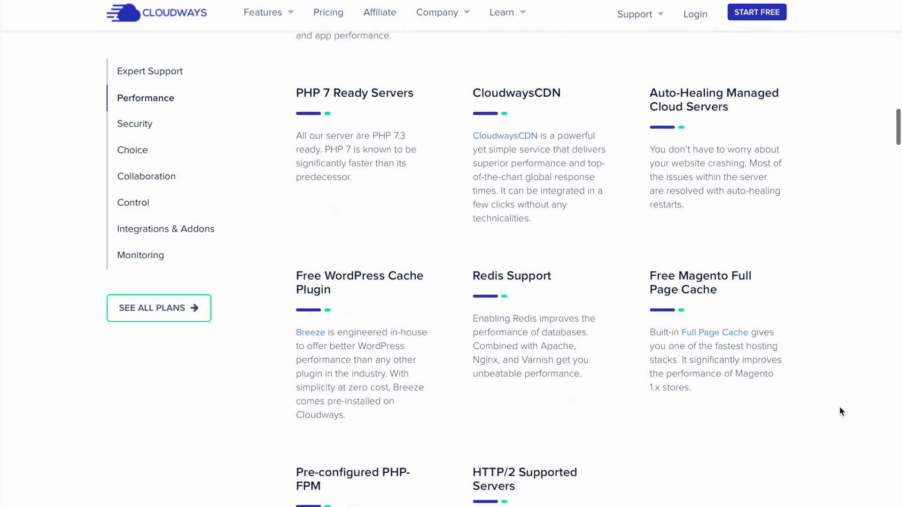
scroll(842, 411, down, 2)
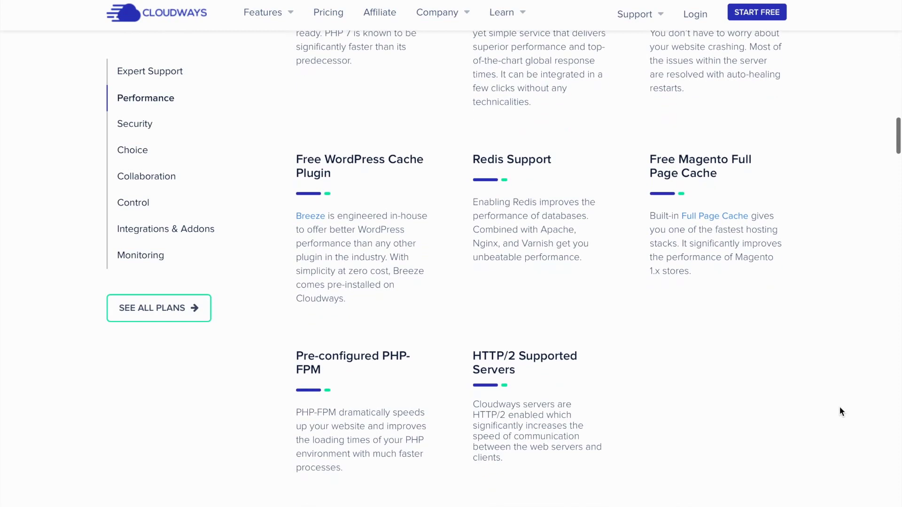
scroll(841, 412, down, 4)
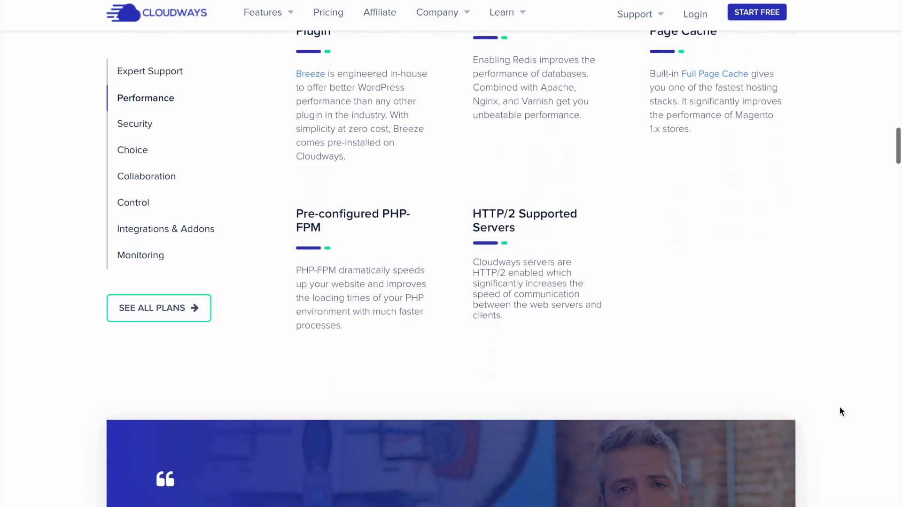
scroll(841, 408, down, 2)
scroll(840, 409, up, 5)
scroll(840, 408, up, 2)
scroll(840, 409, up, 1)
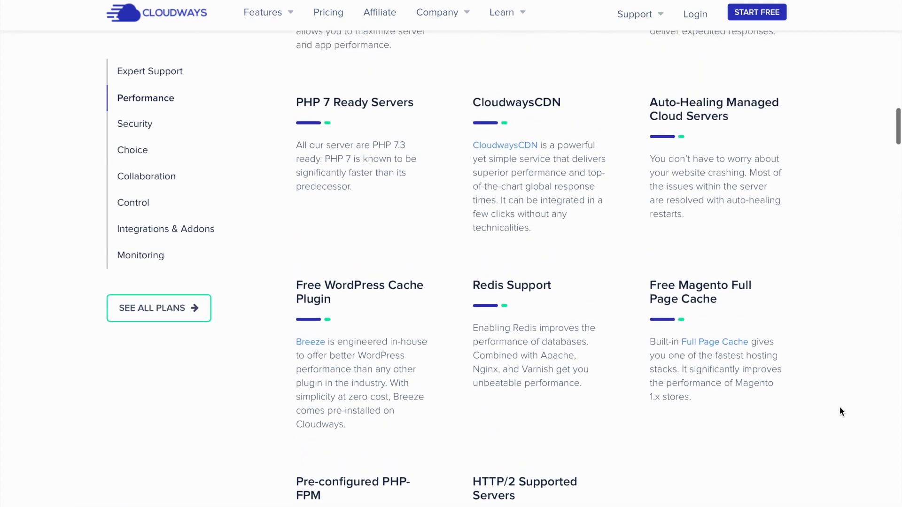
scroll(840, 409, down, 2)
scroll(841, 408, down, 12)
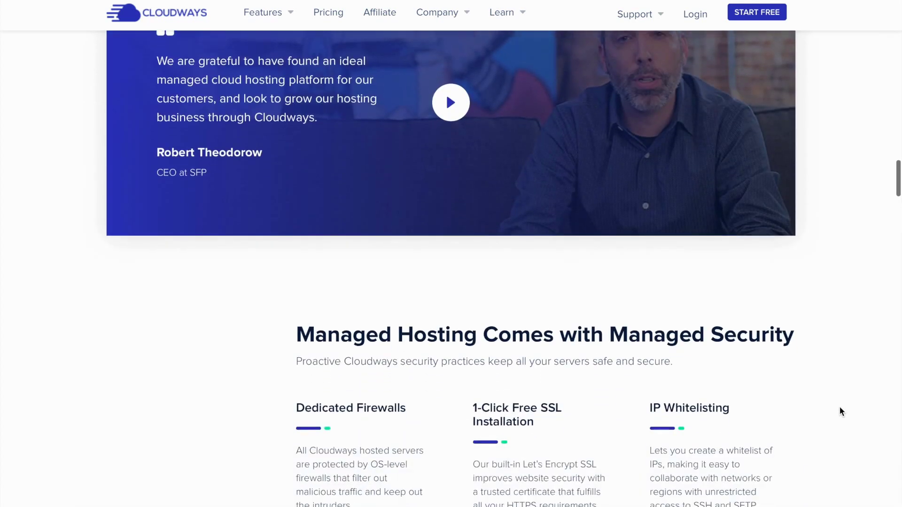
scroll(841, 409, down, 5)
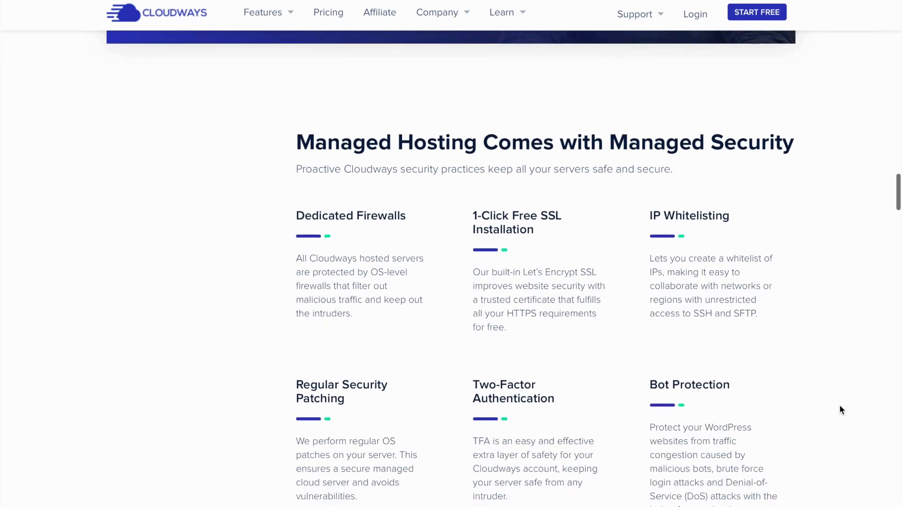
scroll(841, 410, down, 1)
scroll(841, 410, up, 1)
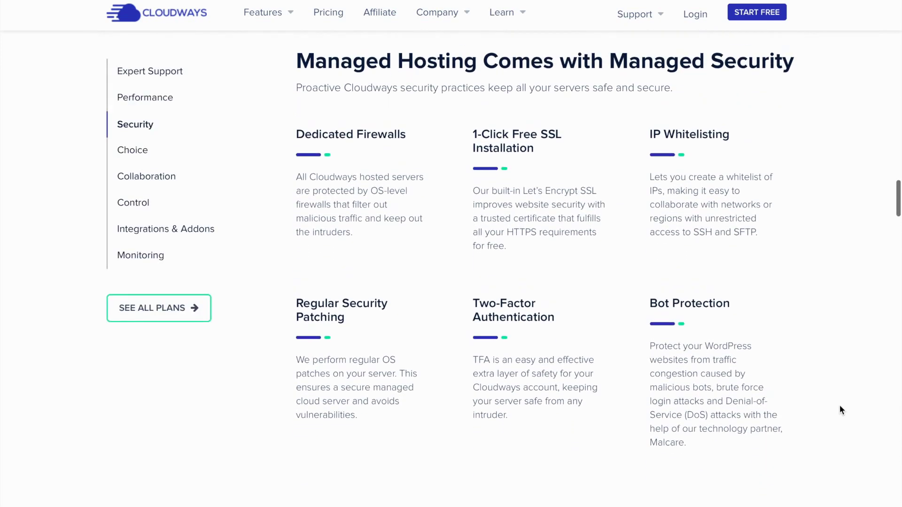
scroll(841, 410, down, 2)
scroll(841, 409, down, 9)
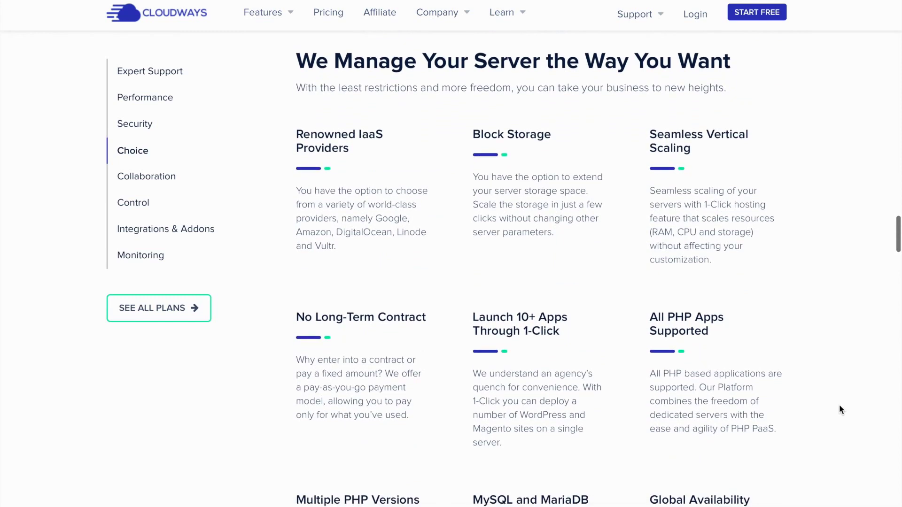
scroll(840, 406, down, 3)
scroll(840, 406, down, 5)
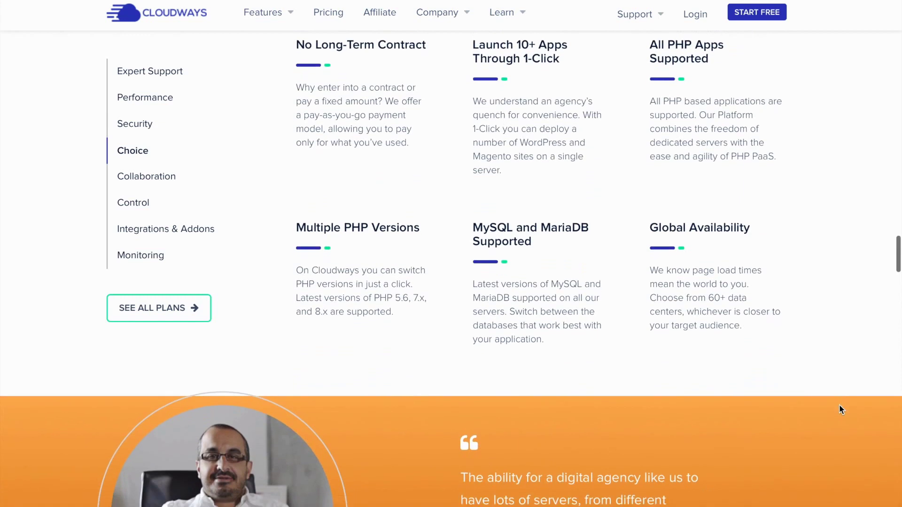
scroll(837, 427, down, 2)
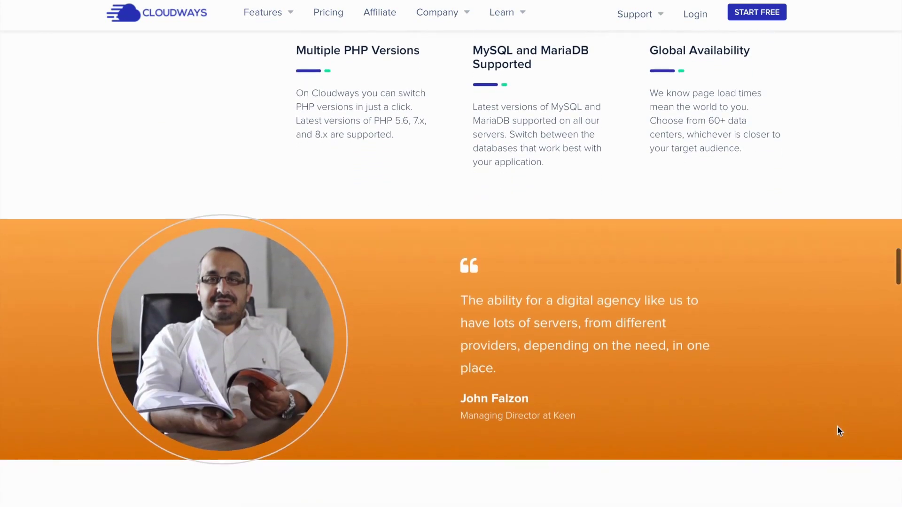
scroll(838, 427, down, 6)
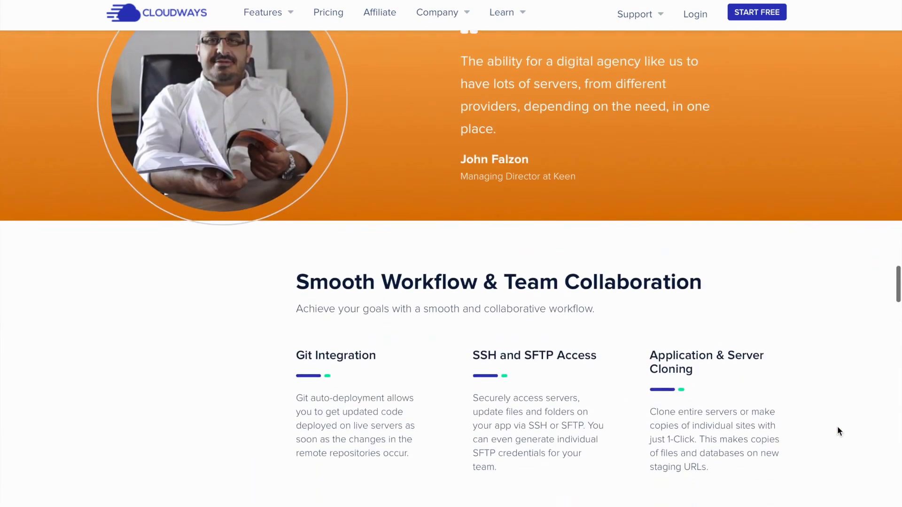
scroll(838, 428, down, 4)
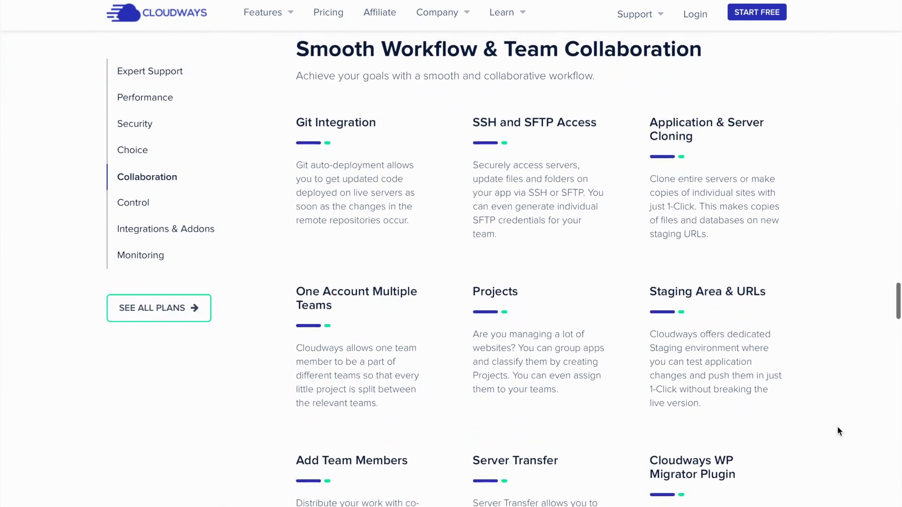
scroll(838, 427, down, 6)
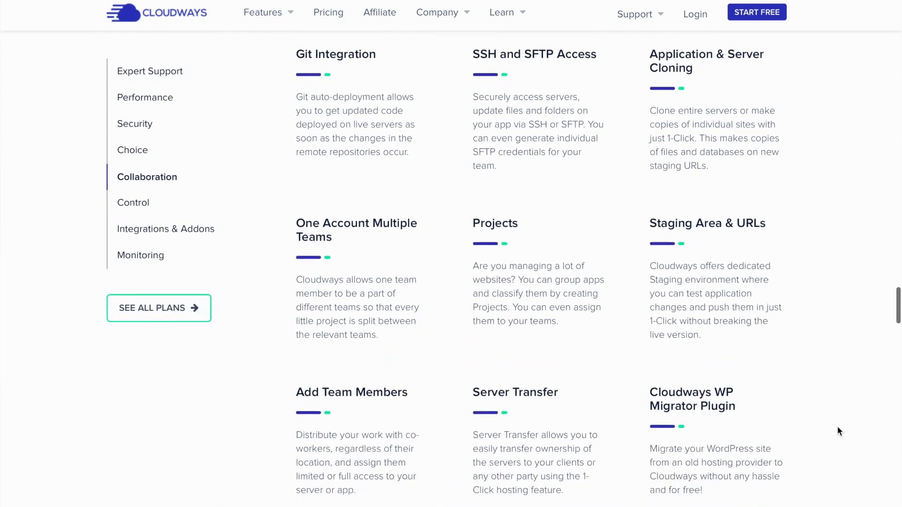
scroll(837, 428, down, 6)
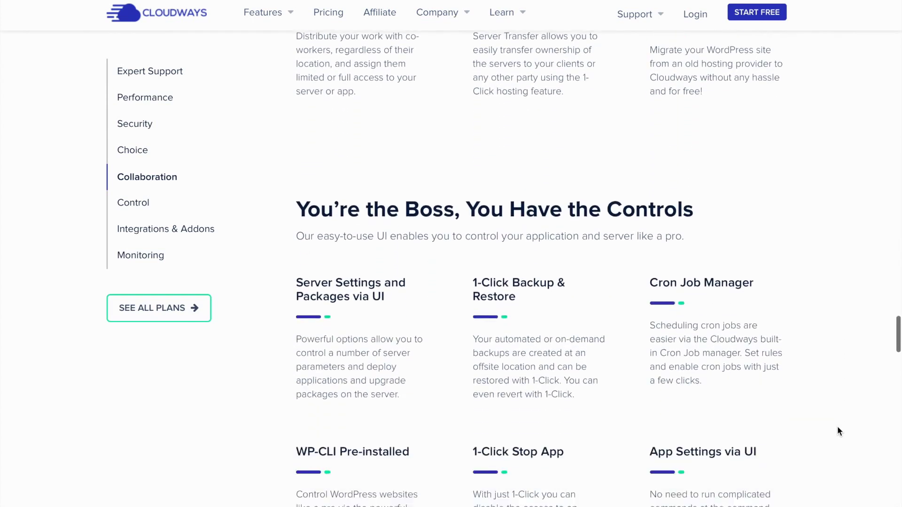
scroll(838, 426, down, 1)
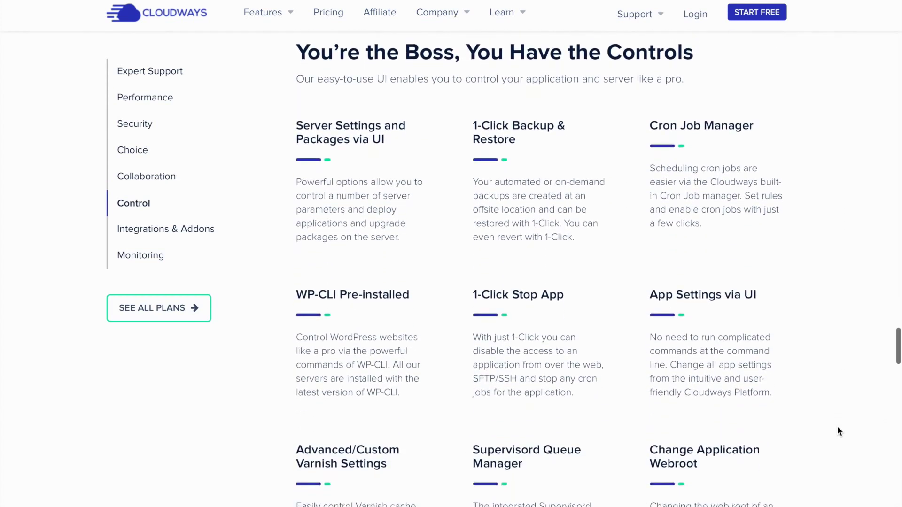
scroll(838, 426, down, 3)
scroll(838, 427, down, 5)
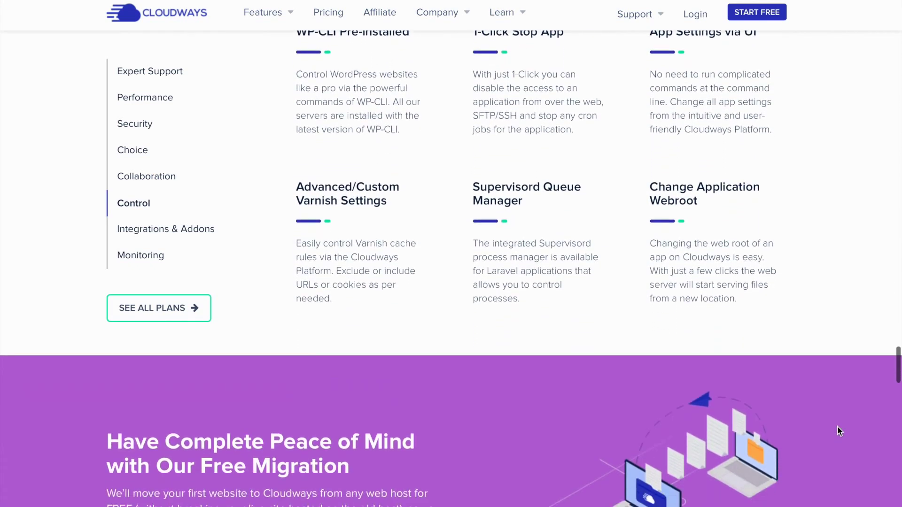
scroll(840, 432, down, 7)
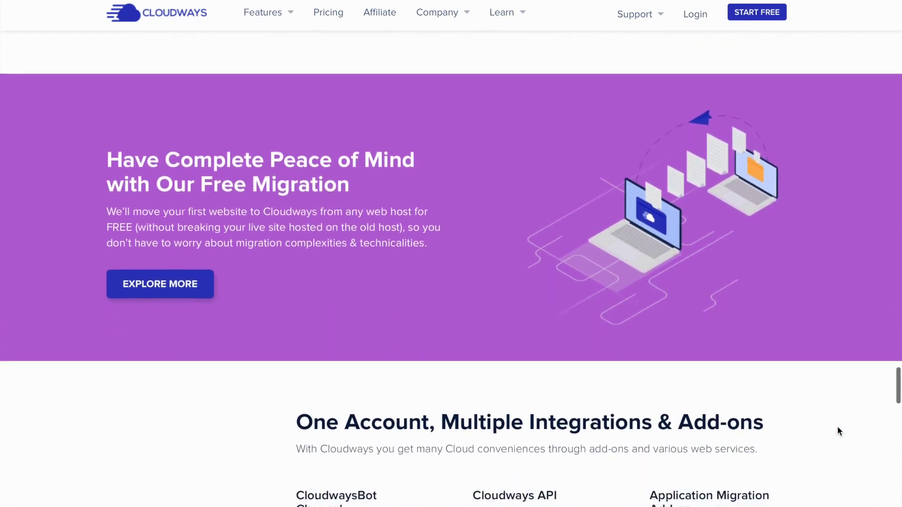
scroll(838, 431, down, 3)
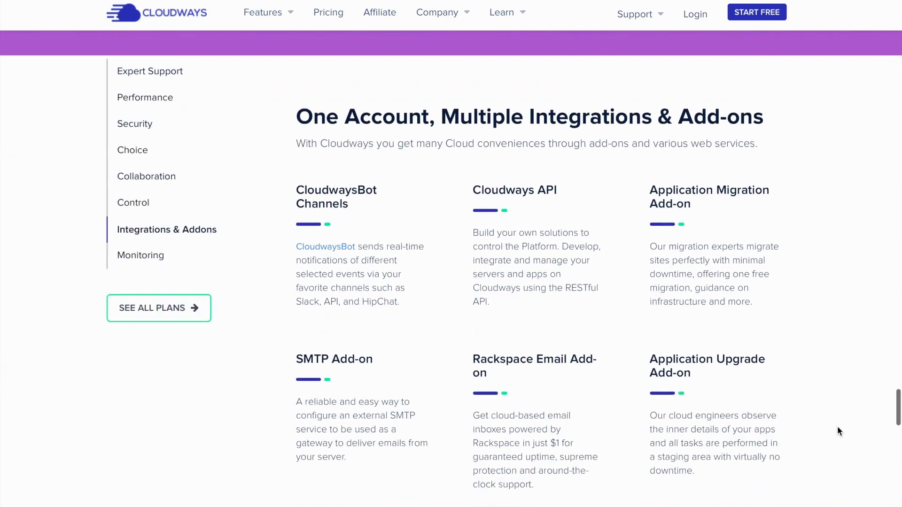
scroll(869, 444, down, 1)
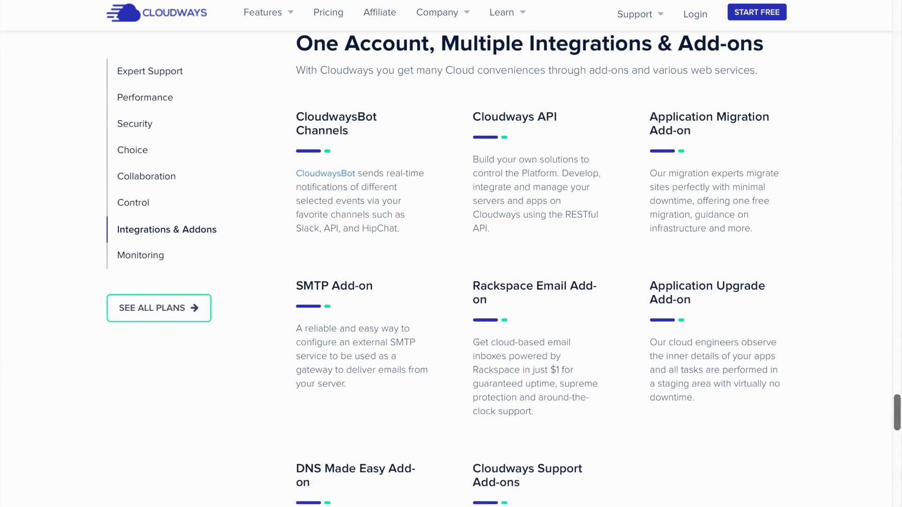
scroll(451, 272, down, 1)
scroll(451, 273, up, 1)
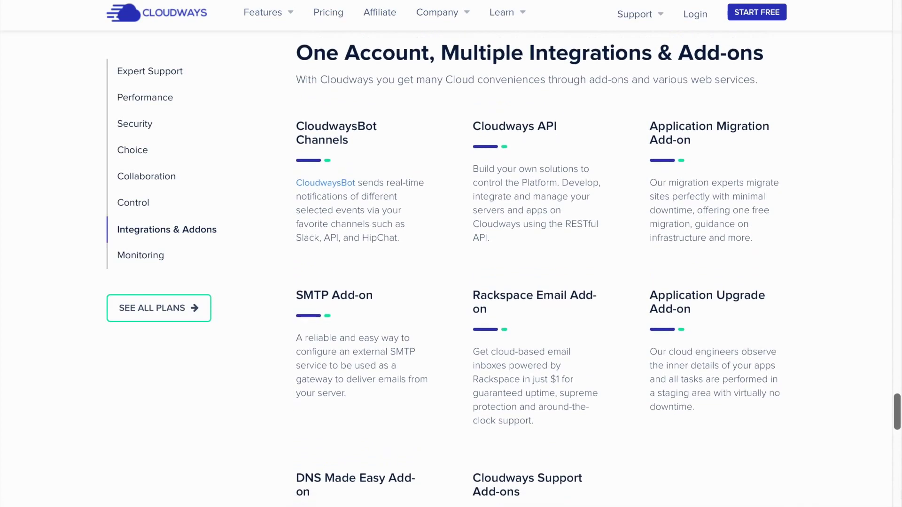
scroll(452, 272, down, 2)
scroll(451, 273, down, 7)
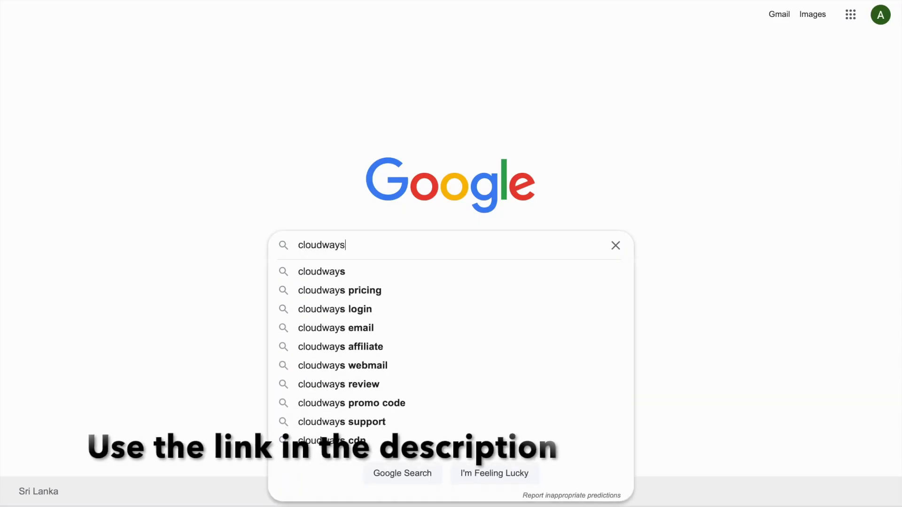
Search Google for 'cloudways', open the Cloudways result and dismiss its promo popup
key(Return)
click(211, 138)
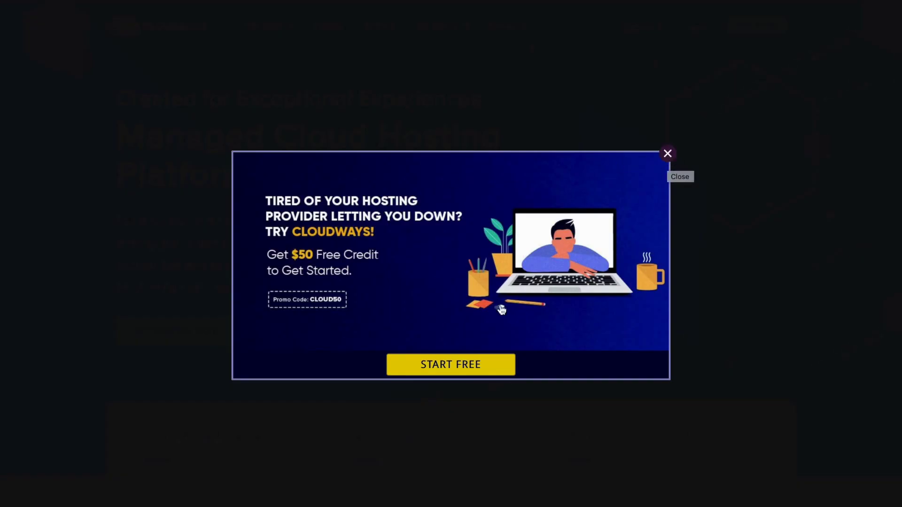
click(667, 159)
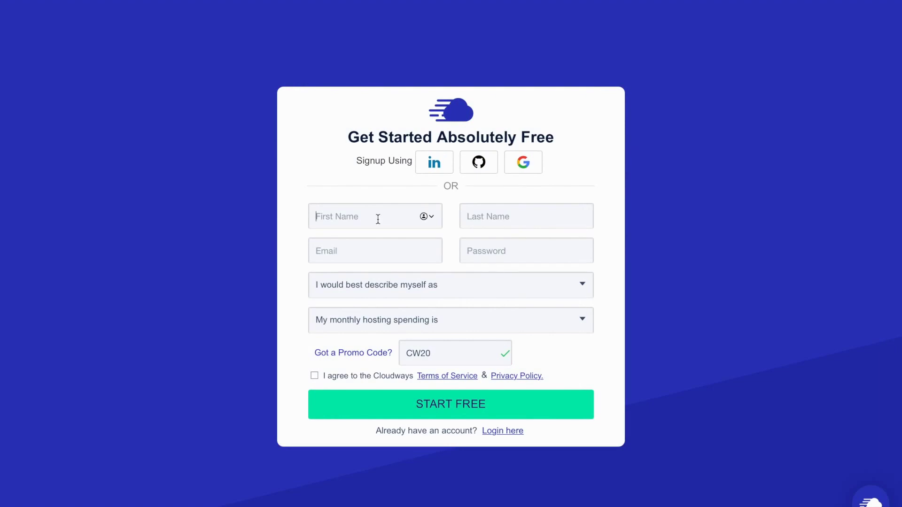
Fill in the sign-up form's first name, last name, e-mail address and account password
click(476, 221)
click(379, 256)
text(a)
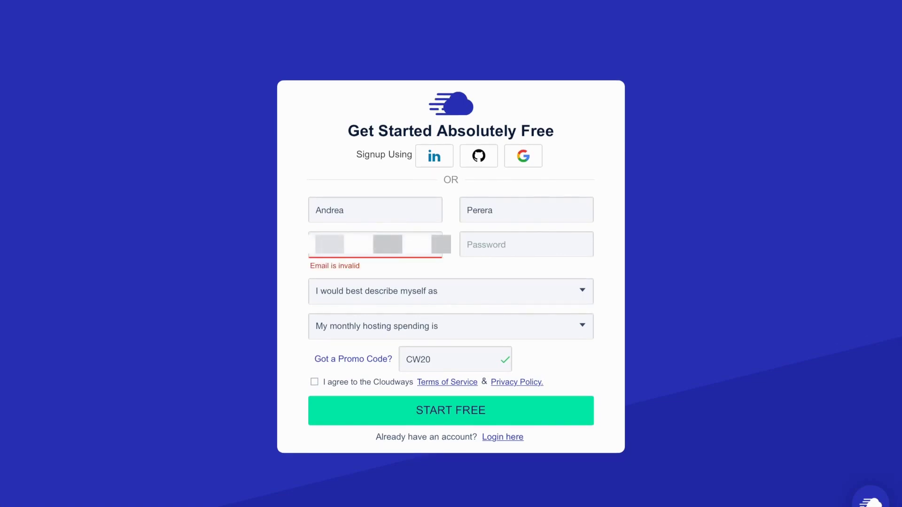
click(505, 241)
text(•••••••••••••)
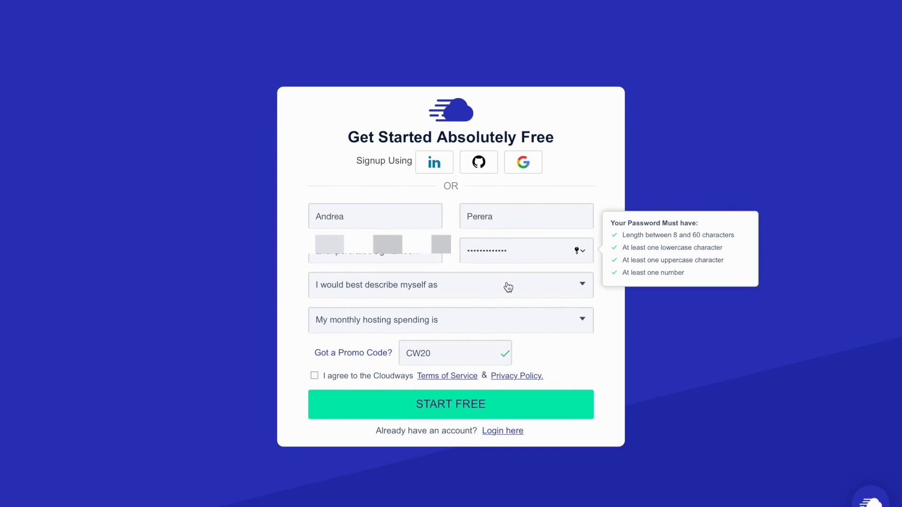
Choose Blogger and $0 - $50 monthly spend, accept the terms and submit the sign-up
click(508, 285)
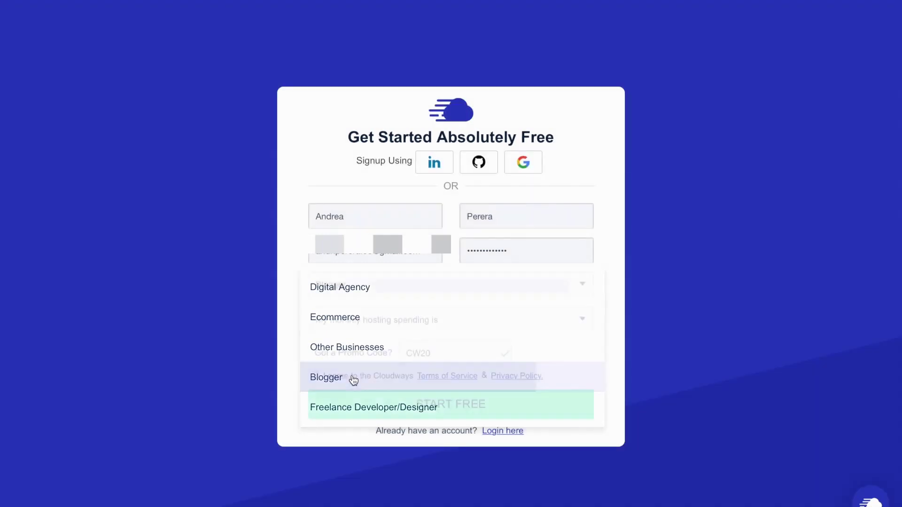
click(354, 379)
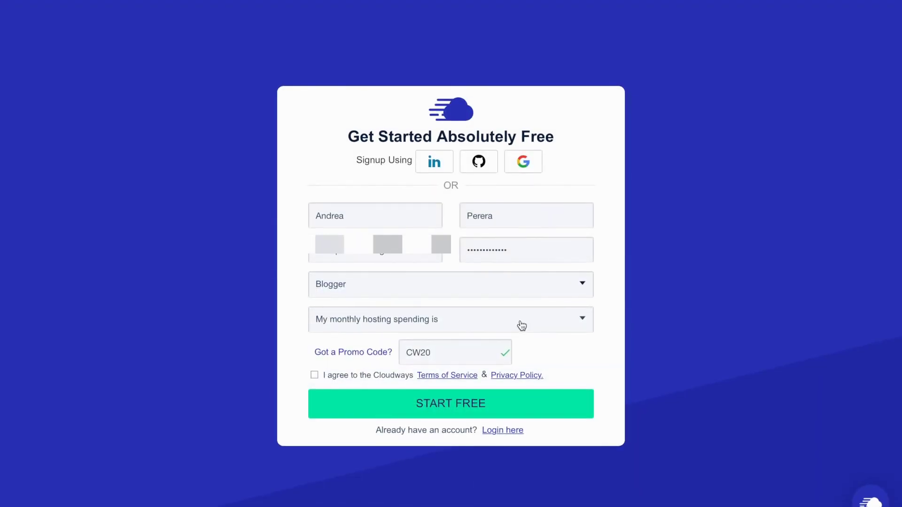
click(521, 325)
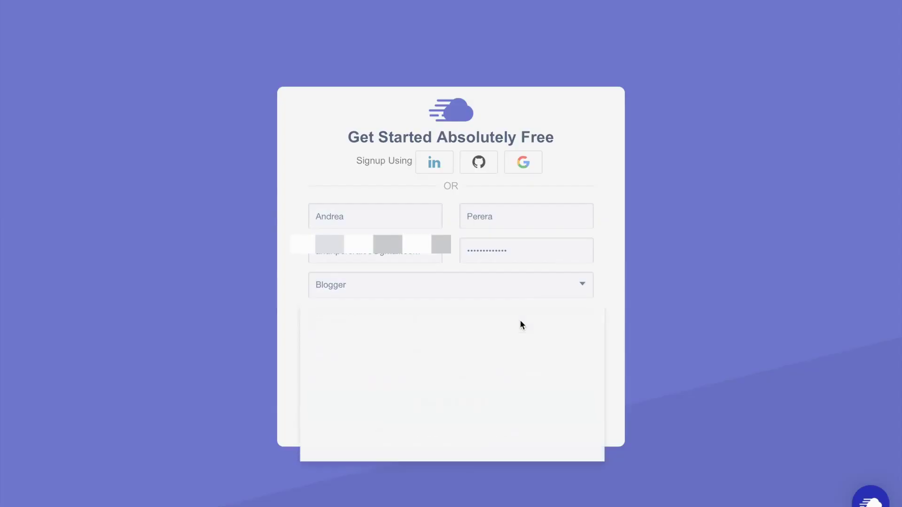
click(427, 325)
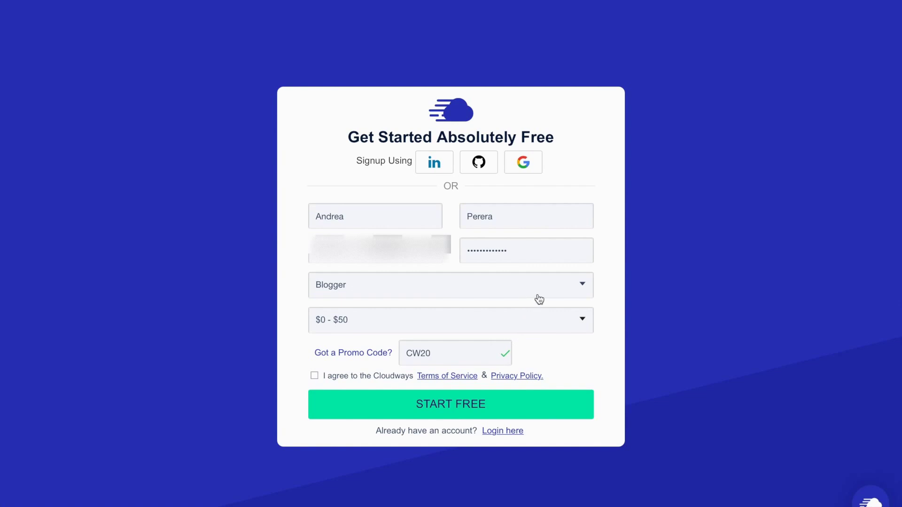
click(316, 375)
click(420, 404)
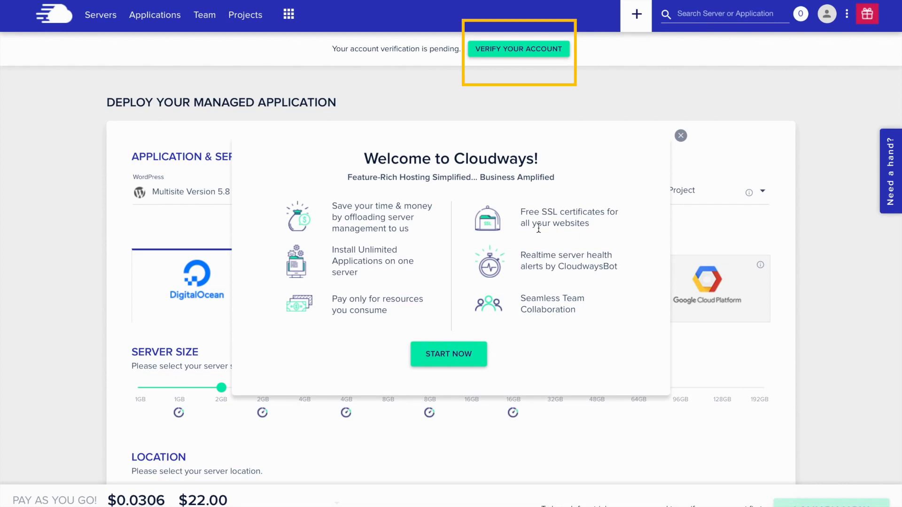
Verify the account with the SMS activation code and activate it from the confirmation e-mail
click(509, 50)
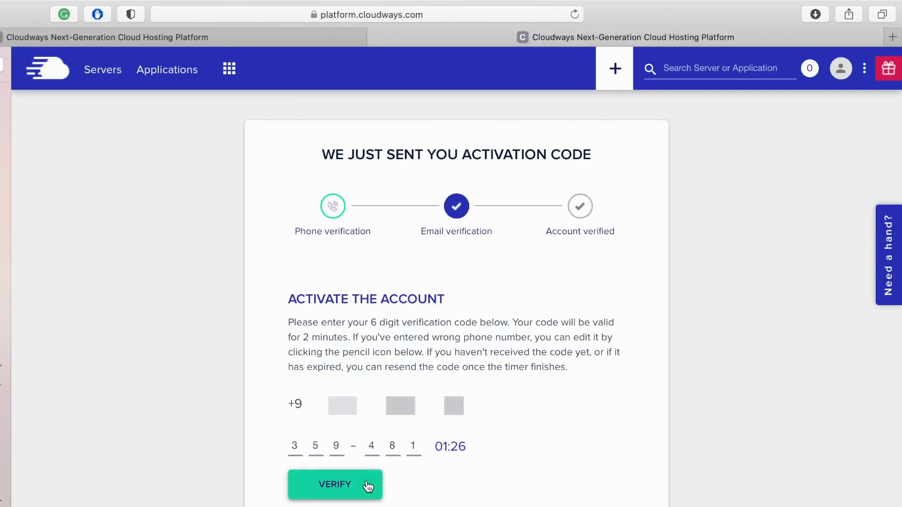
click(367, 487)
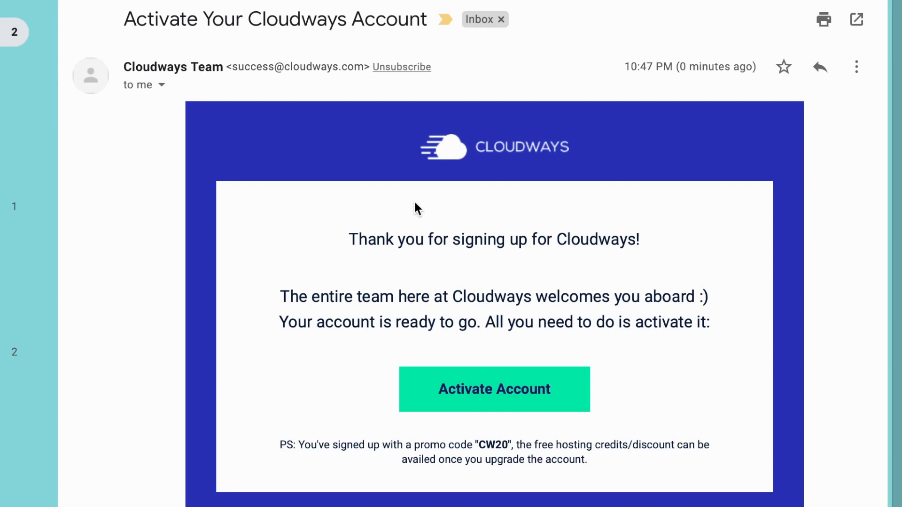
scroll(414, 200, down, 2)
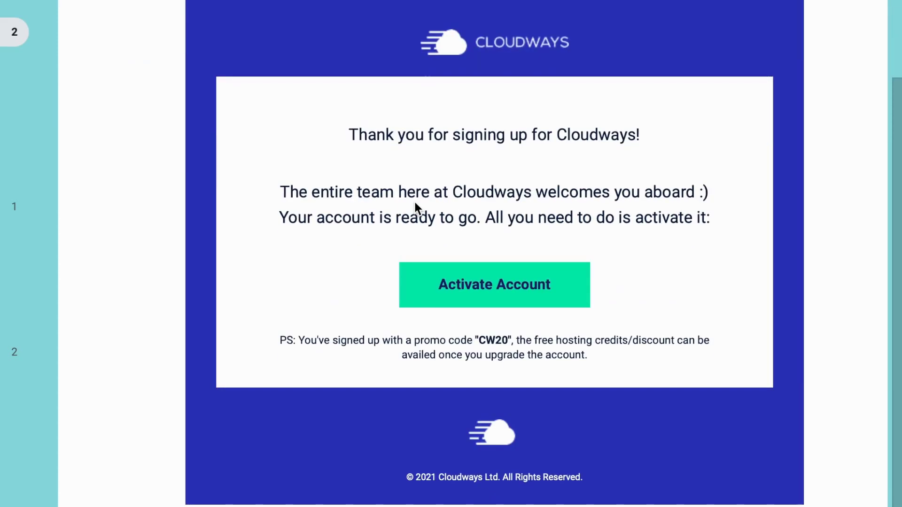
click(459, 288)
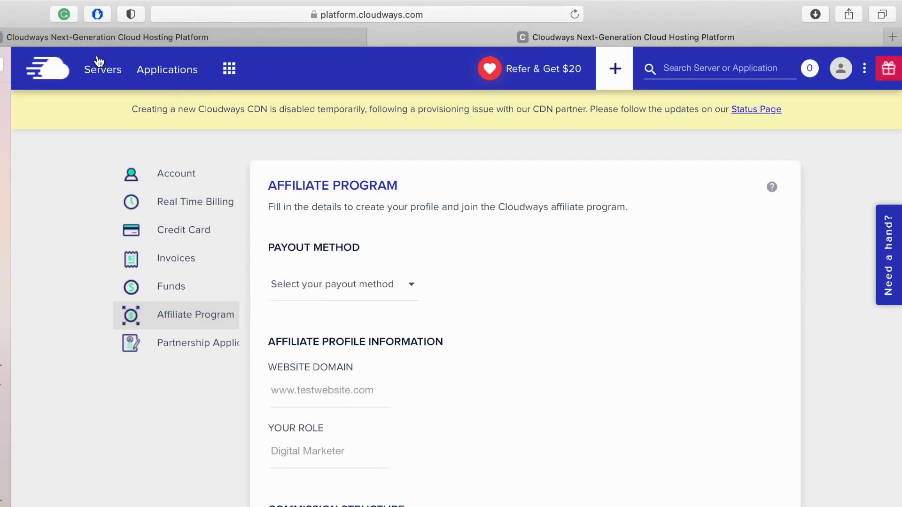
From the empty Servers list, dismiss the support tips and start launching the first server
click(103, 37)
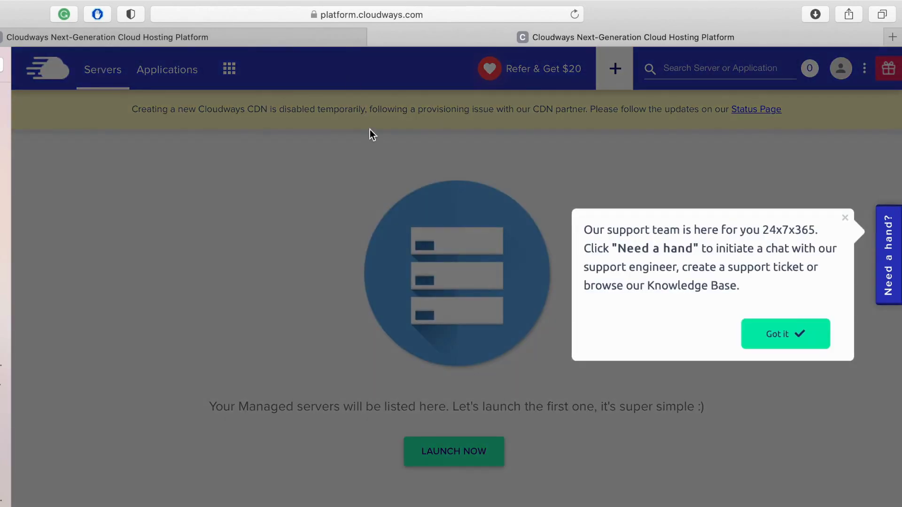
click(766, 339)
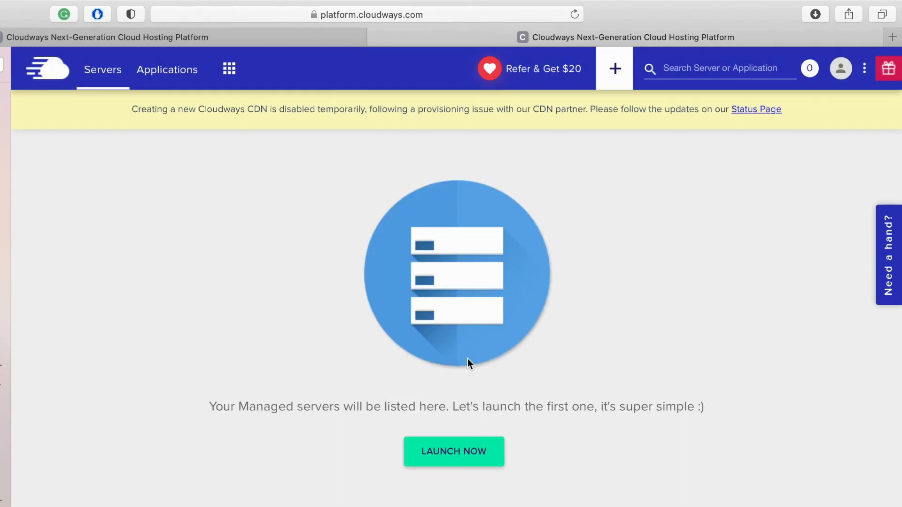
click(437, 464)
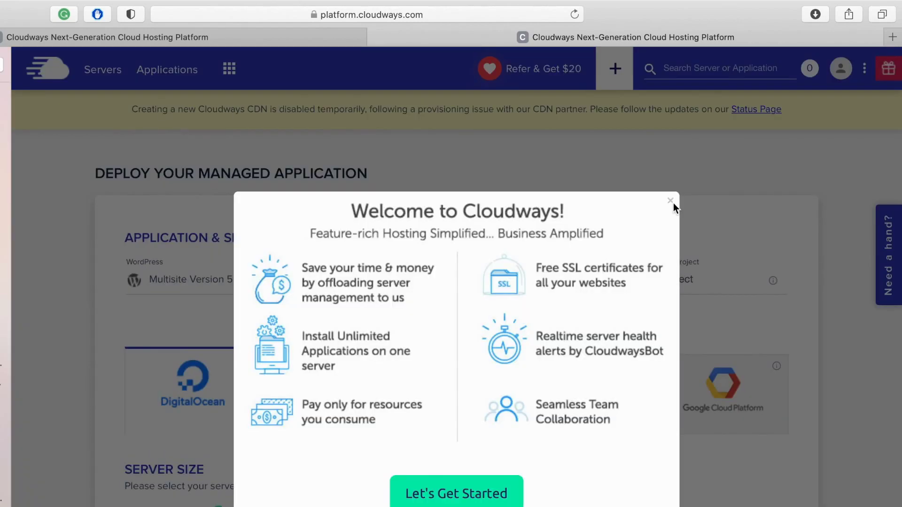
Choose WordPress Version 5.8, name the app 'demo-app' and begin naming the server 'demo'
click(673, 203)
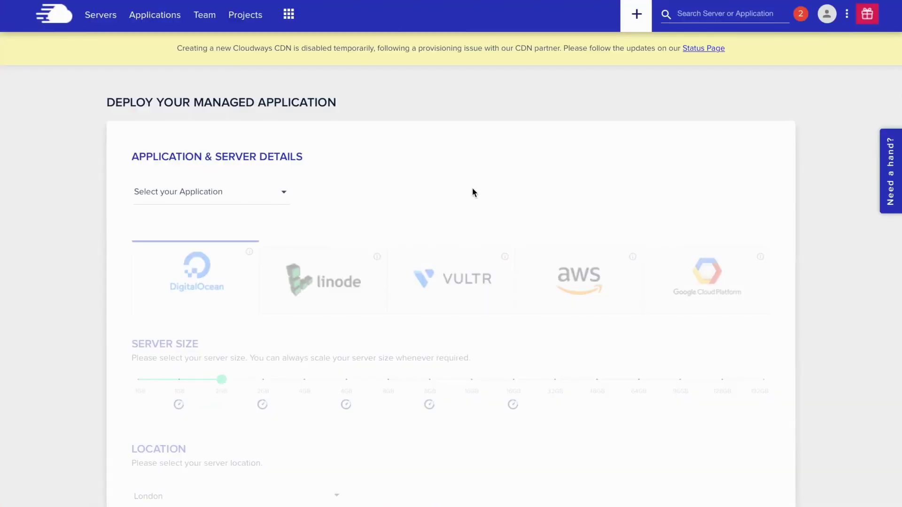
click(268, 194)
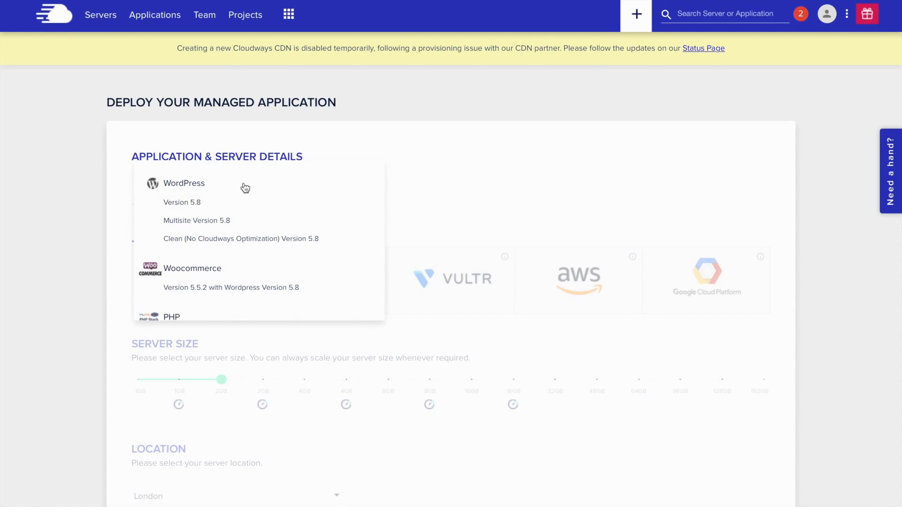
scroll(244, 188, down, 3)
scroll(263, 267, down, 1)
scroll(262, 249, up, 5)
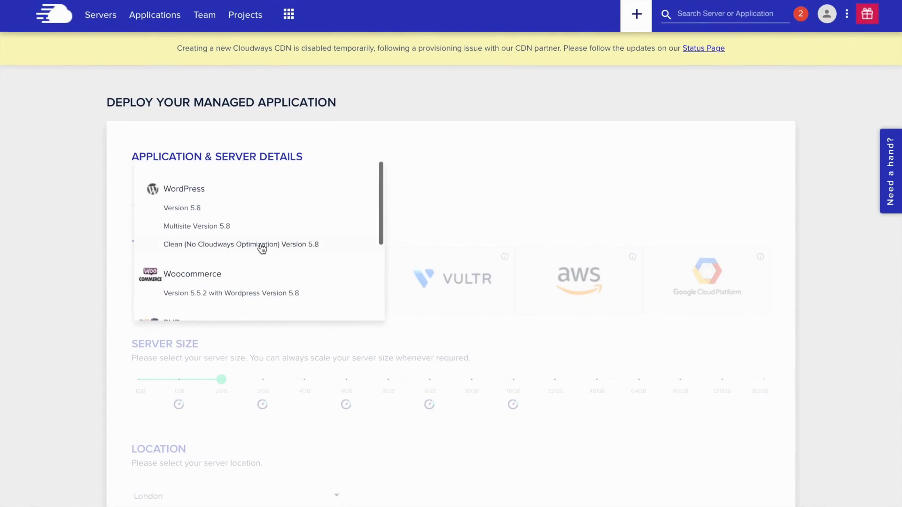
click(250, 205)
click(361, 191)
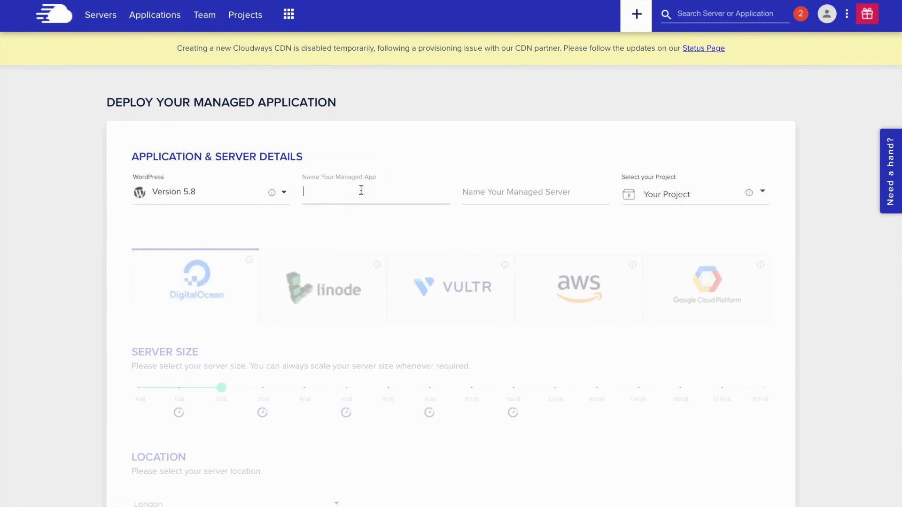
text(demo)
click(501, 199)
text(demo)
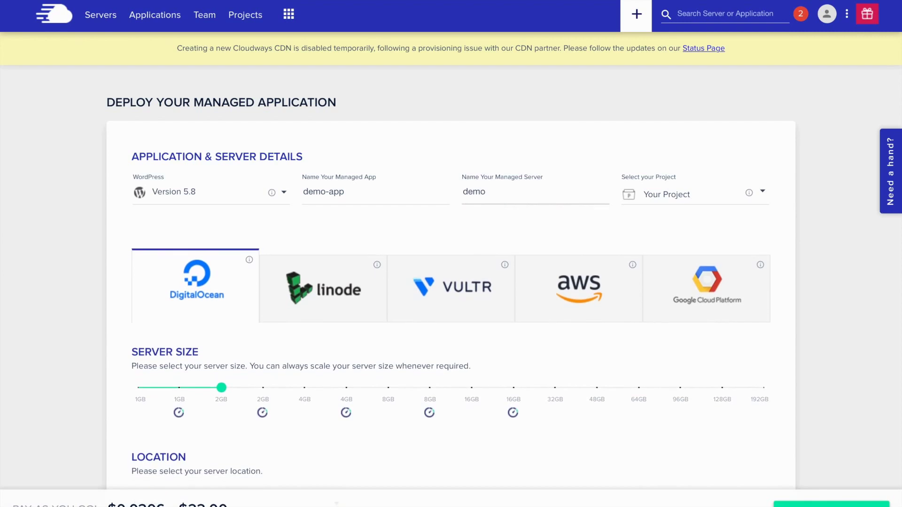
click(678, 197)
click(693, 168)
scroll(709, 234, down, 1)
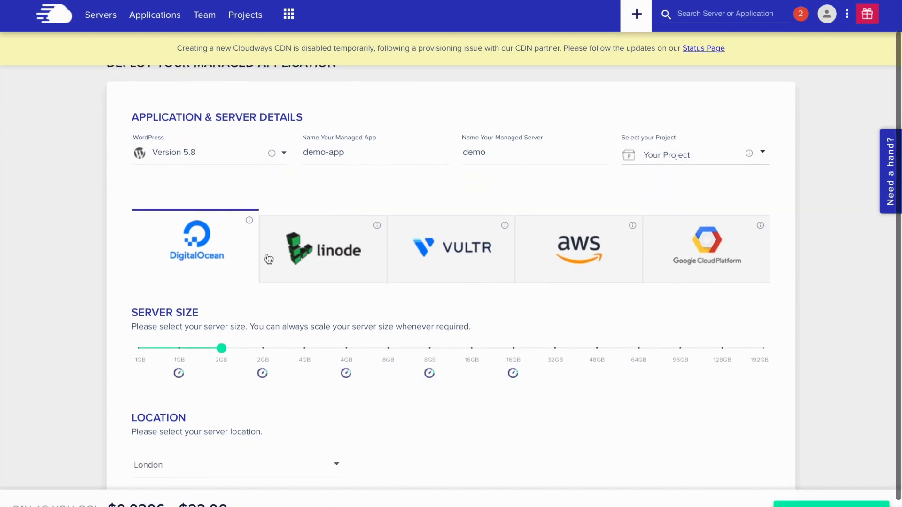
scroll(229, 267, down, 1)
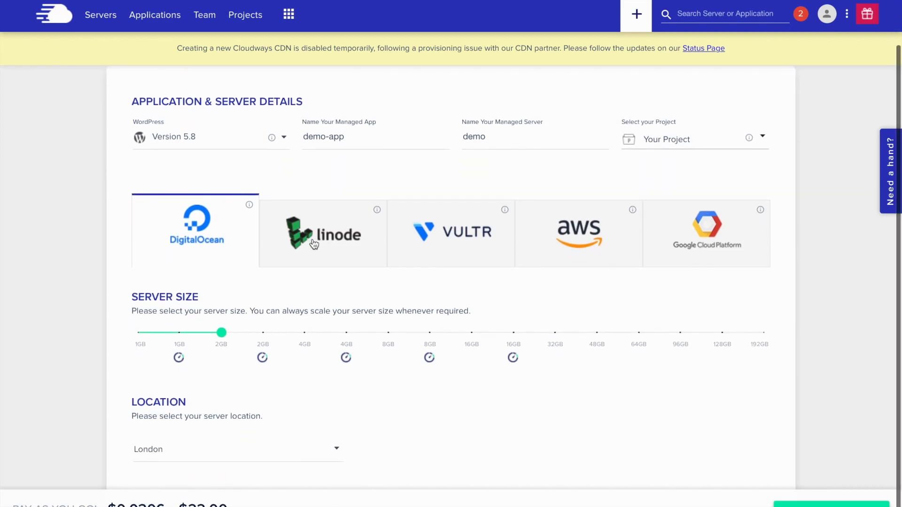
click(314, 245)
click(447, 244)
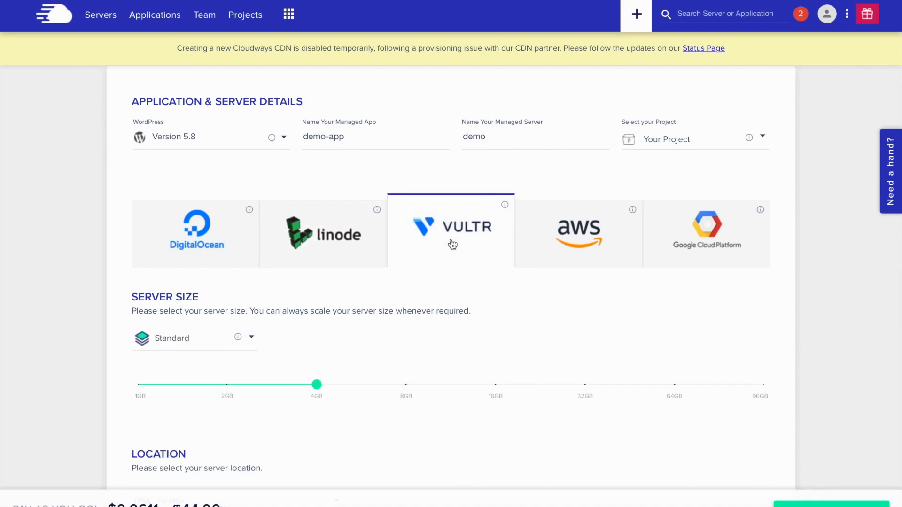
click(207, 343)
click(358, 349)
click(570, 241)
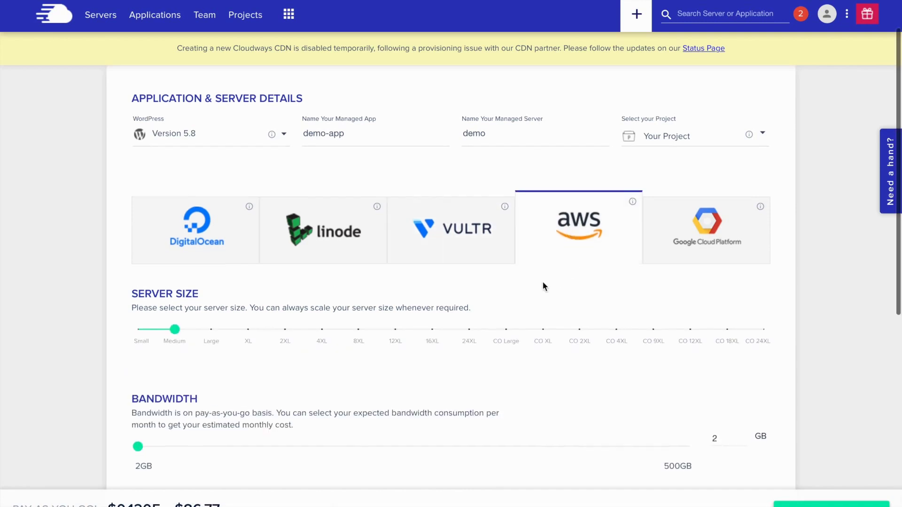
scroll(542, 281, down, 2)
scroll(544, 288, down, 3)
scroll(544, 283, down, 4)
scroll(544, 282, up, 2)
scroll(543, 282, up, 7)
click(693, 213)
scroll(578, 404, down, 1)
scroll(578, 406, down, 4)
scroll(578, 407, down, 3)
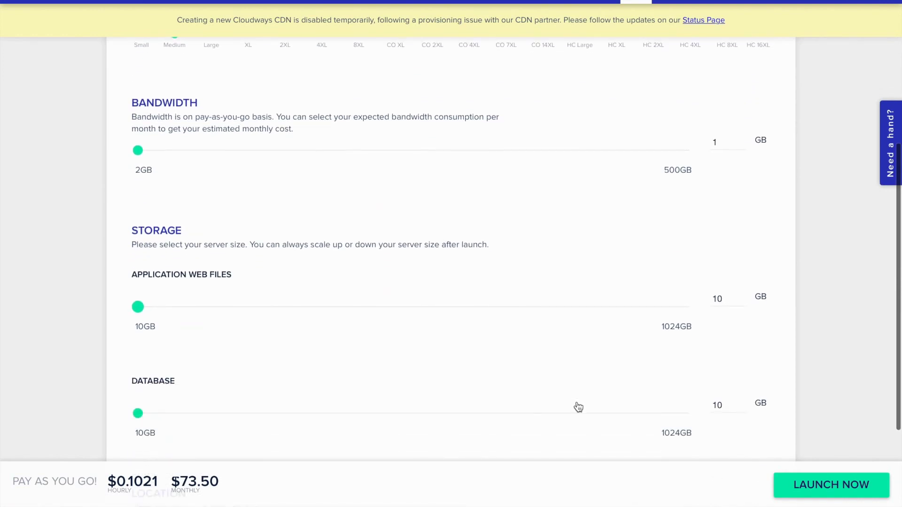
scroll(578, 406, down, 2)
scroll(578, 406, up, 7)
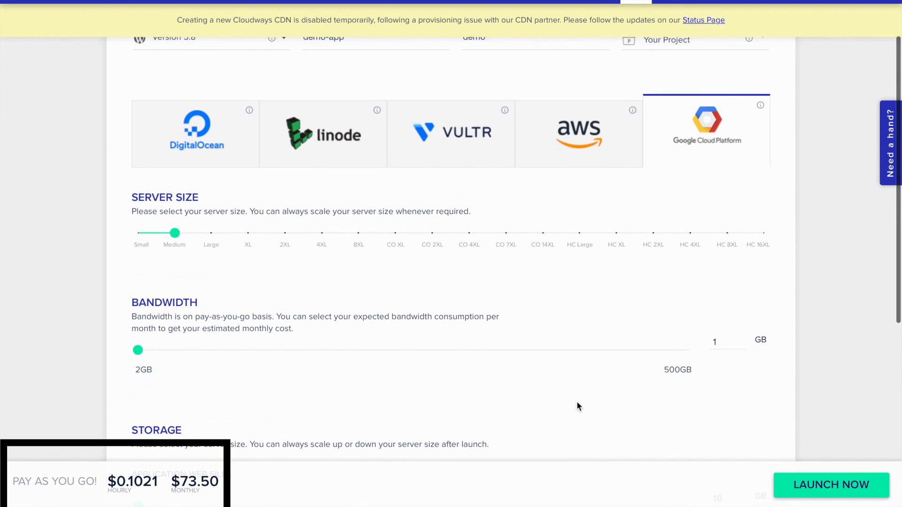
click(196, 351)
scroll(157, 248, down, 2)
click(141, 191)
scroll(197, 353, down, 1)
click(197, 352)
scroll(156, 240, down, 2)
scroll(156, 240, up, 8)
Select DigitalOcean as the provider with a 2GB server size
click(232, 247)
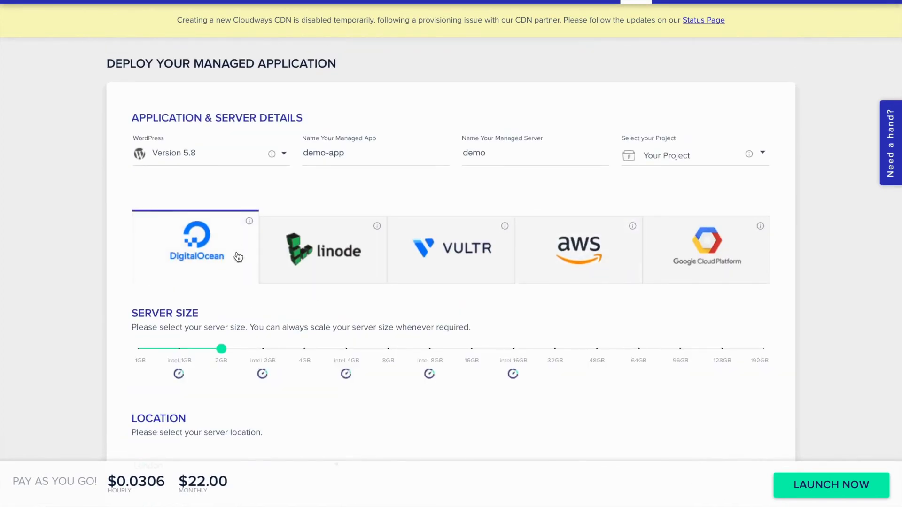
scroll(296, 402, down, 2)
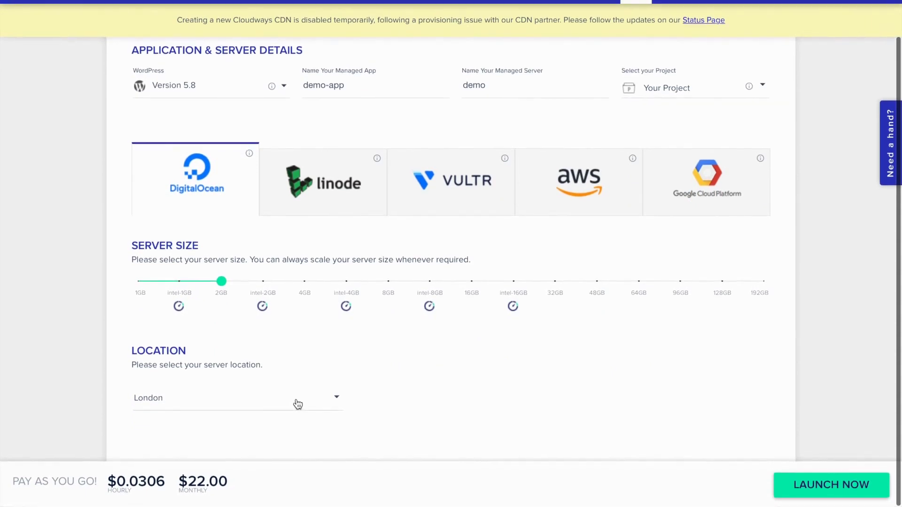
mouse_move(224, 283)
drag(224, 282, 180, 283)
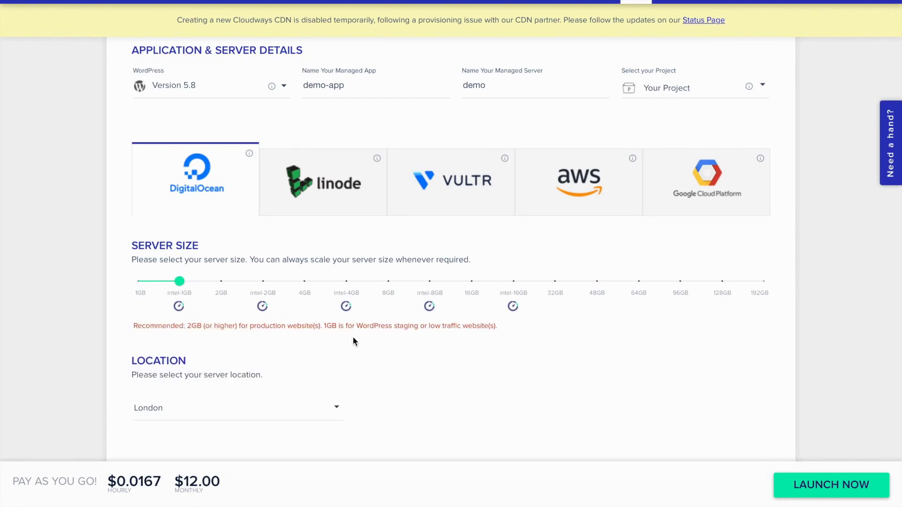
click(222, 284)
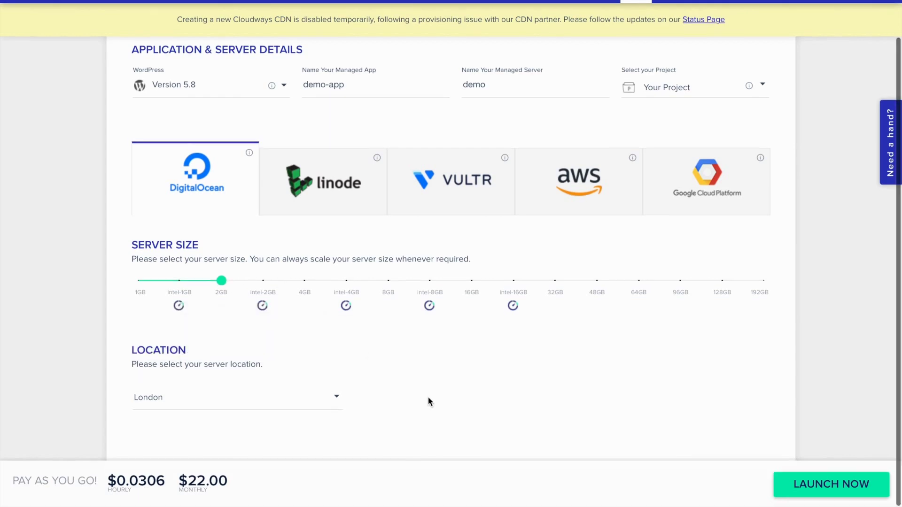
Set the server location to Singapore
click(338, 406)
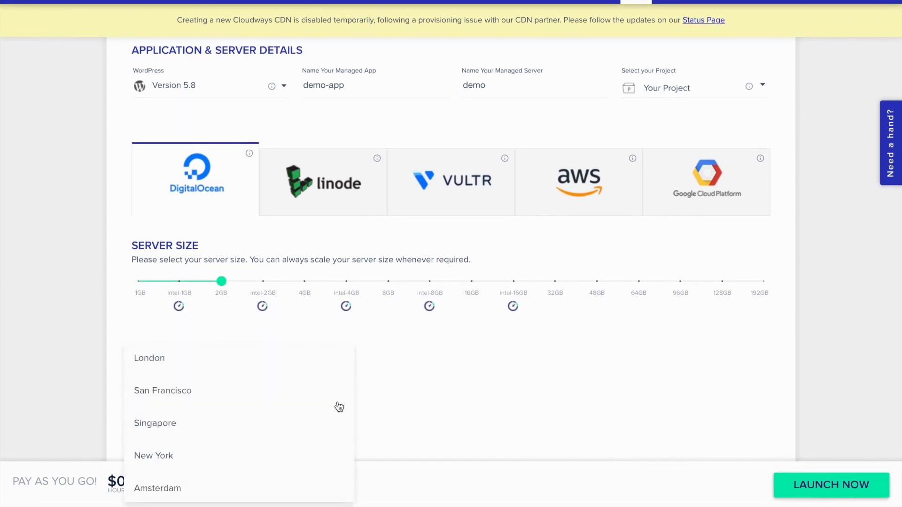
scroll(326, 410, down, 3)
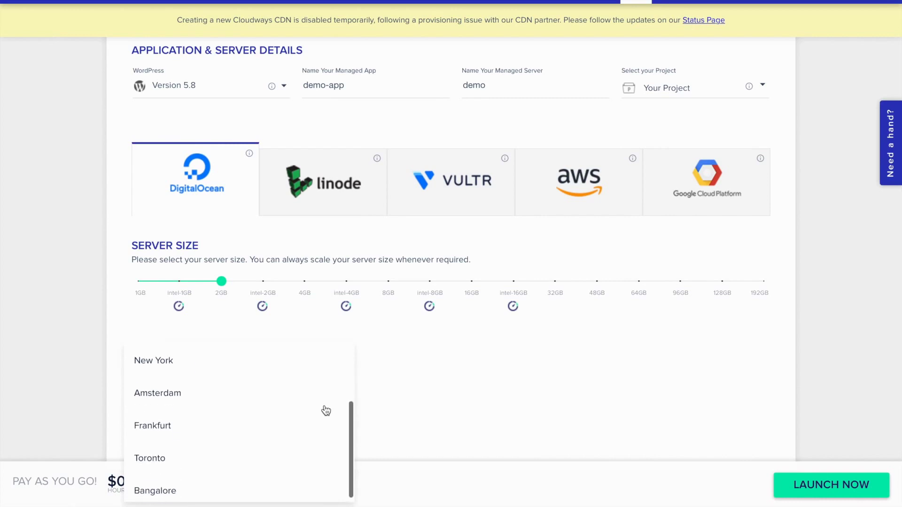
scroll(326, 410, up, 3)
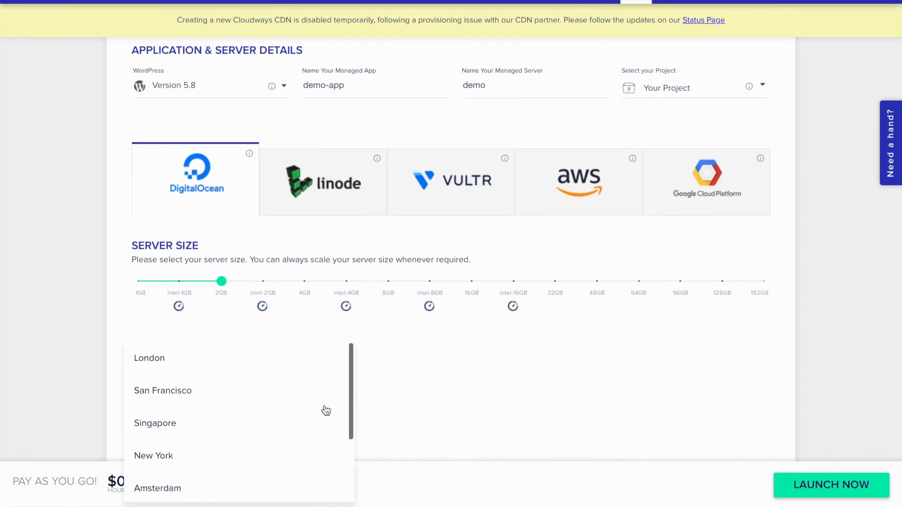
scroll(327, 411, down, 3)
scroll(326, 411, up, 3)
click(241, 424)
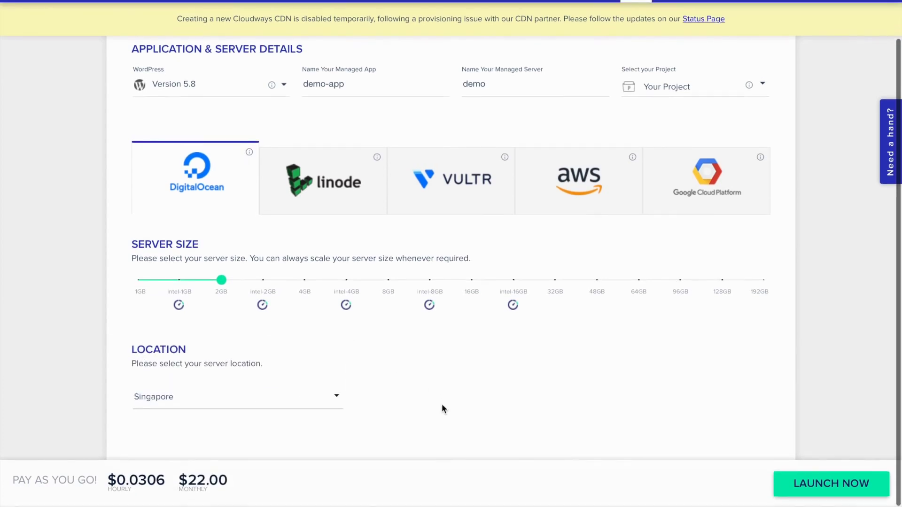
scroll(481, 388, up, 2)
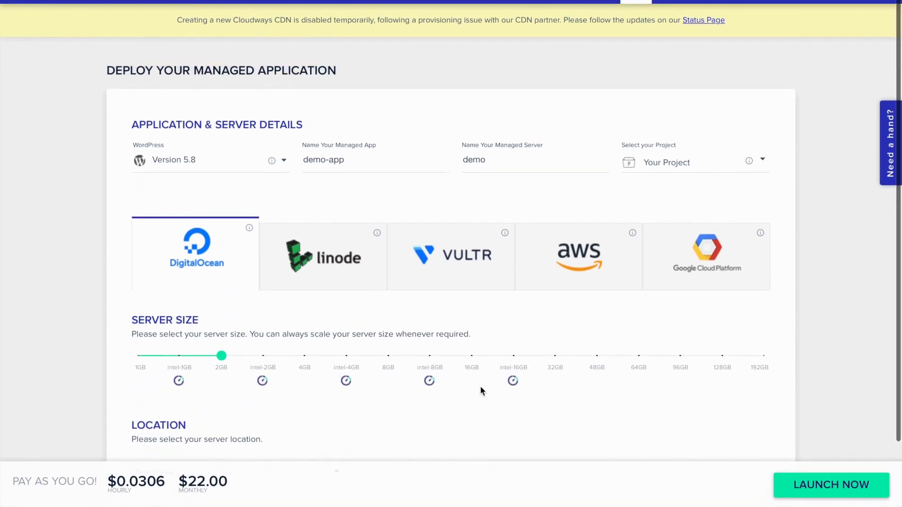
scroll(481, 388, down, 2)
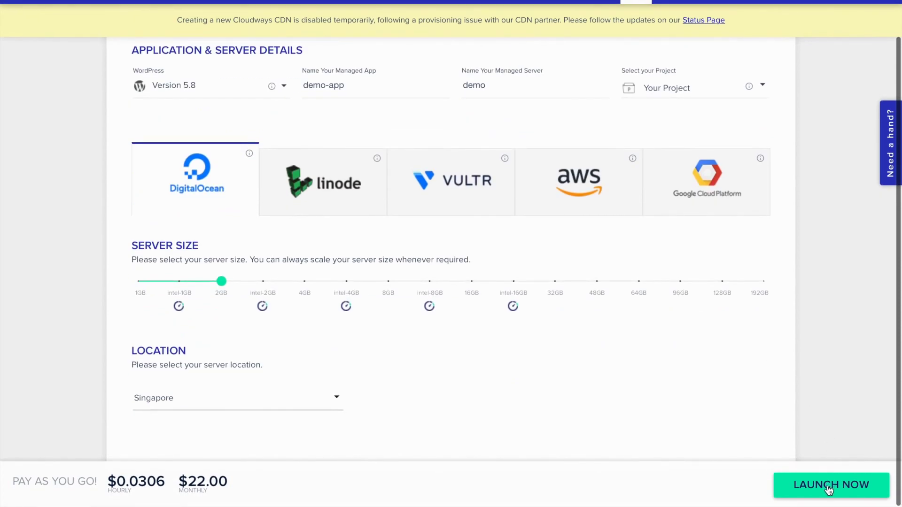
Launch the demo server, then visit the Applications, Team and Projects pages and return to Servers
click(830, 486)
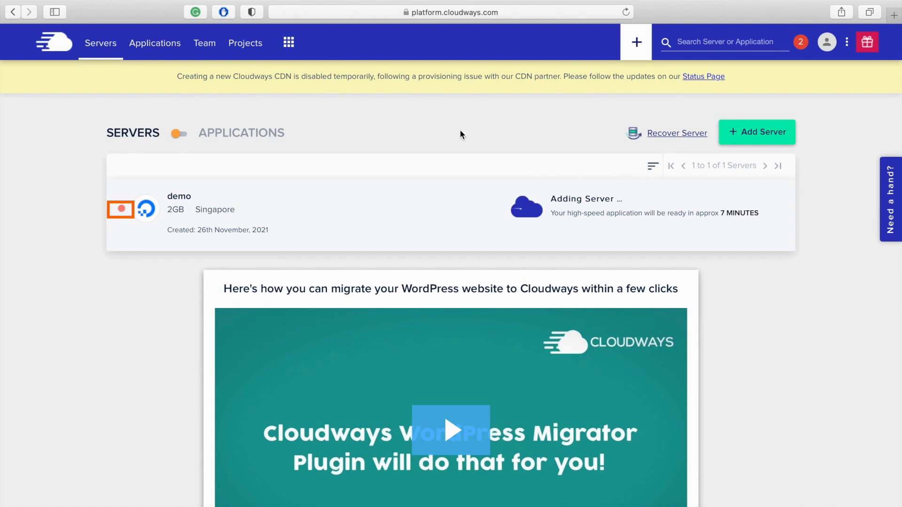
click(159, 44)
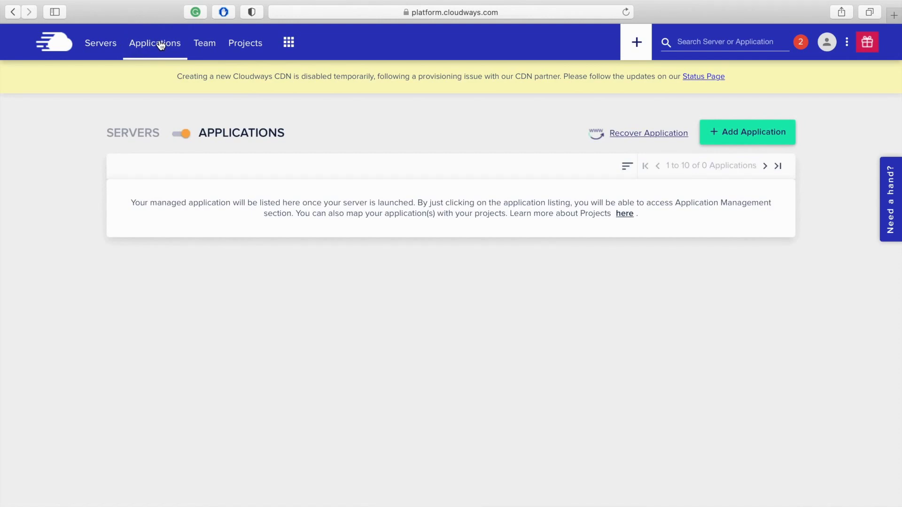
click(205, 45)
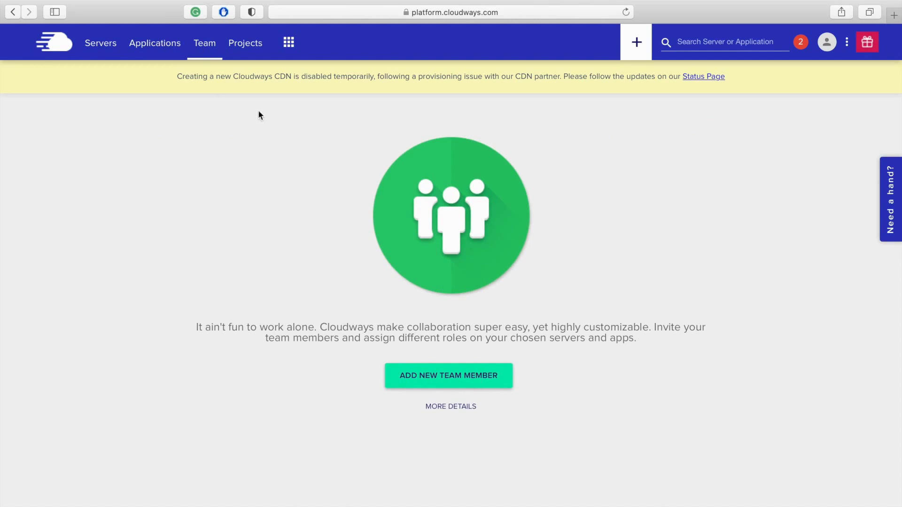
click(247, 47)
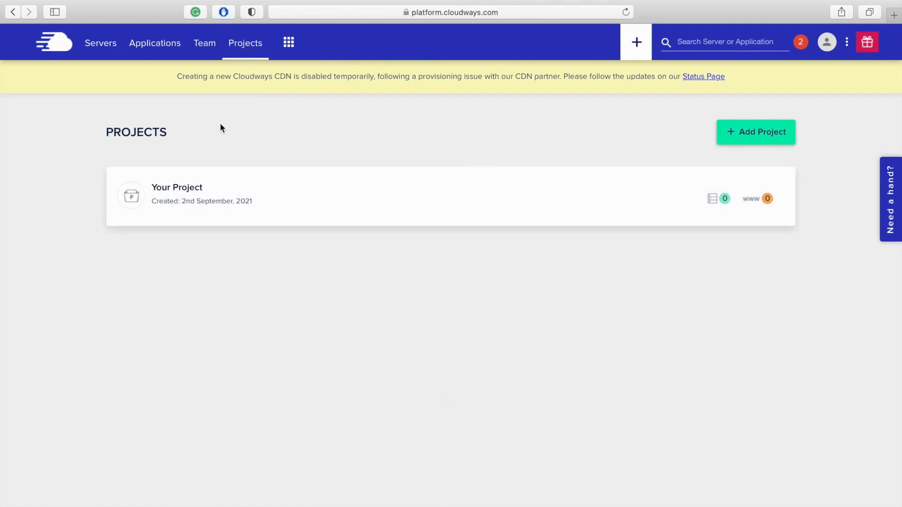
click(107, 44)
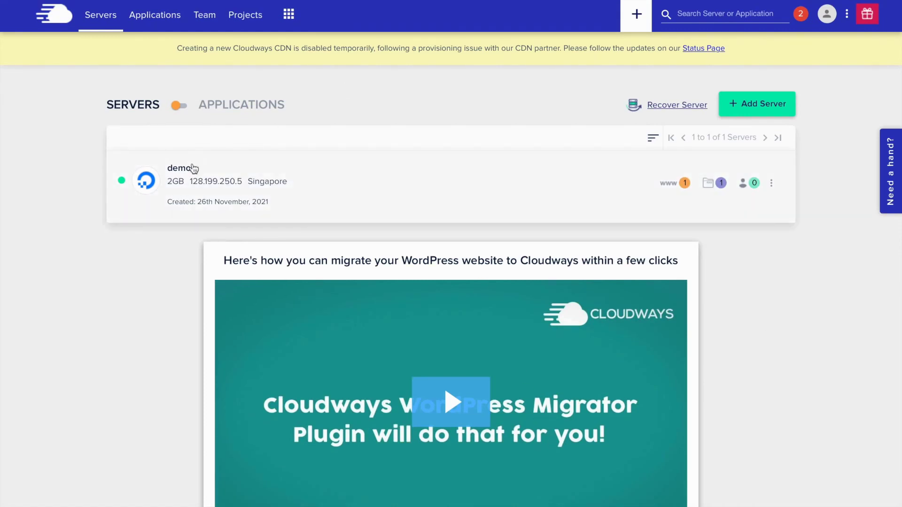
Inspect the demo server's applications, project, team members and actions menu popovers
click(184, 105)
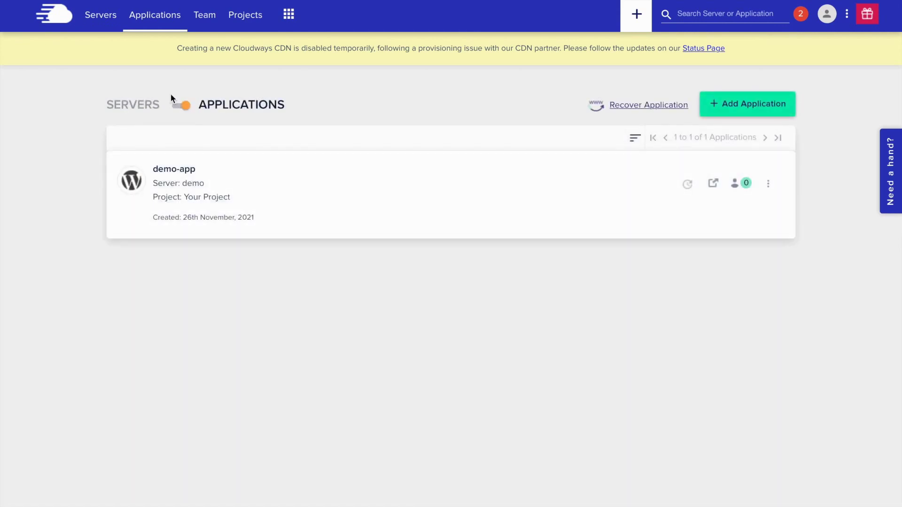
click(182, 106)
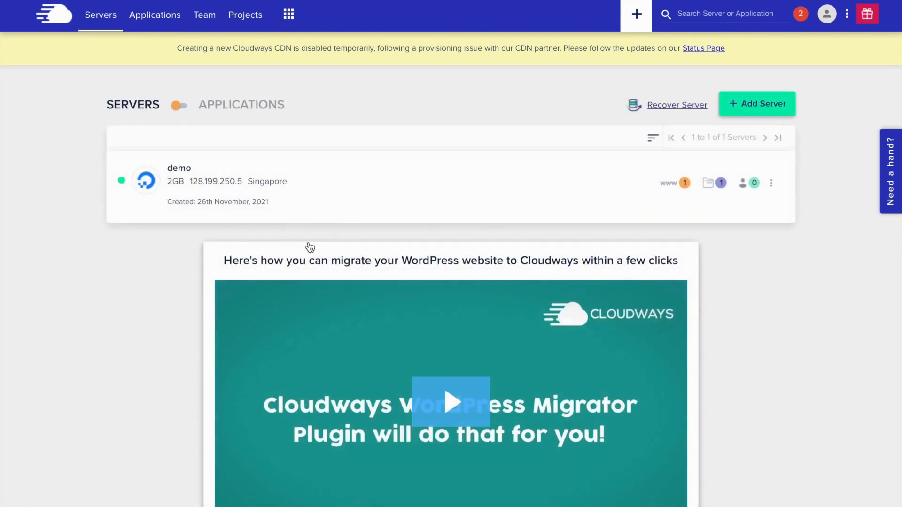
click(667, 185)
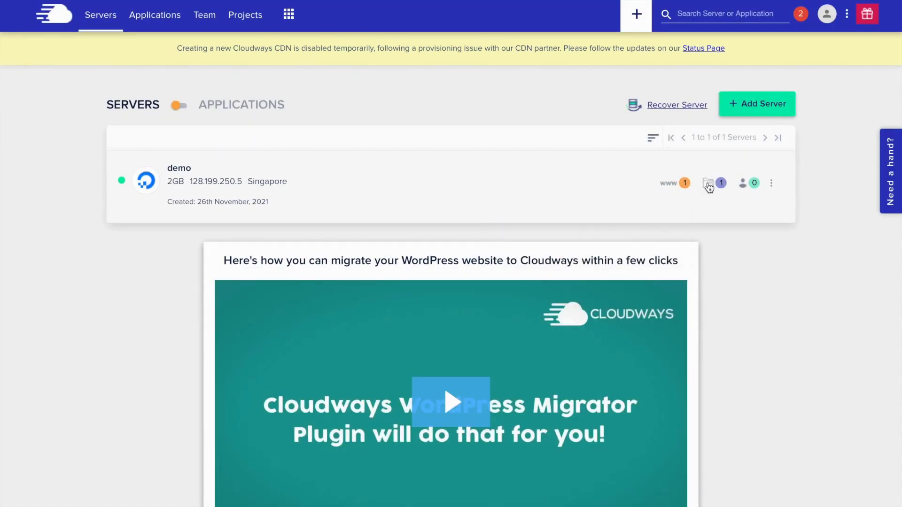
click(708, 183)
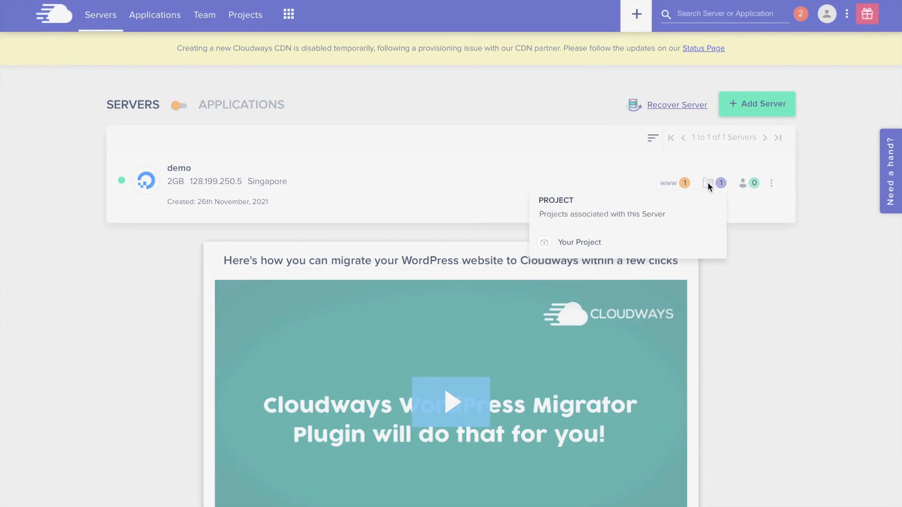
click(740, 223)
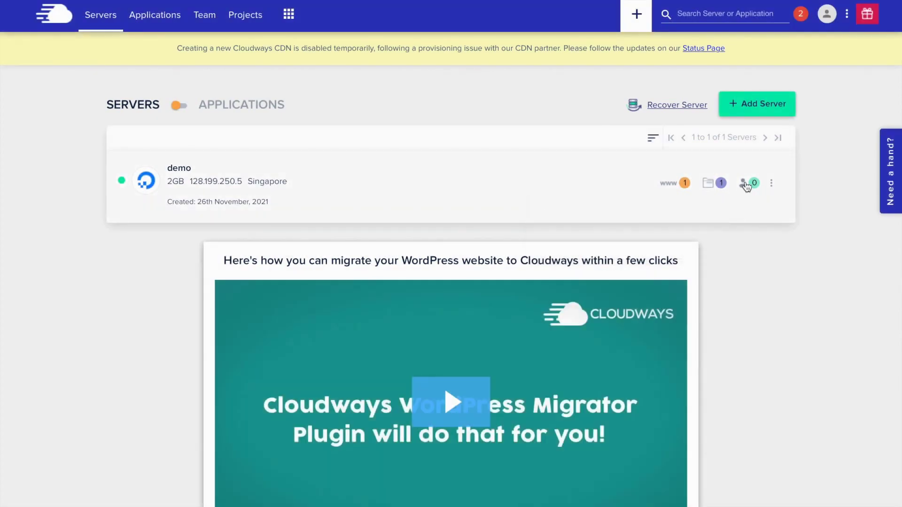
click(743, 184)
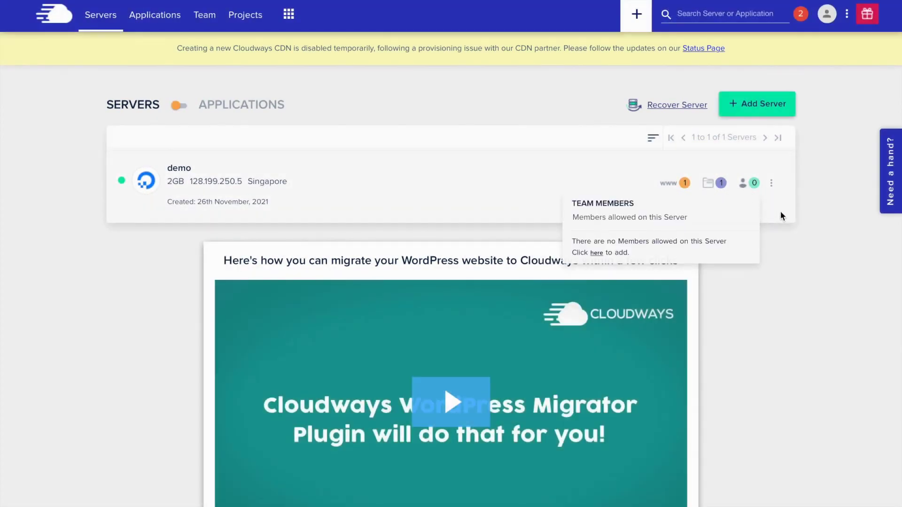
click(780, 210)
click(771, 184)
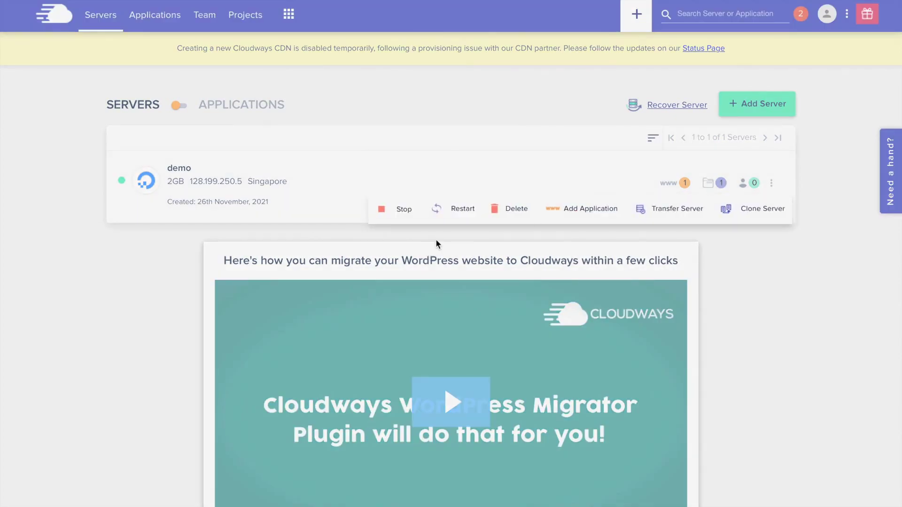
click(558, 237)
Switch the listing to Applications and check demo-app's actions menu
click(184, 107)
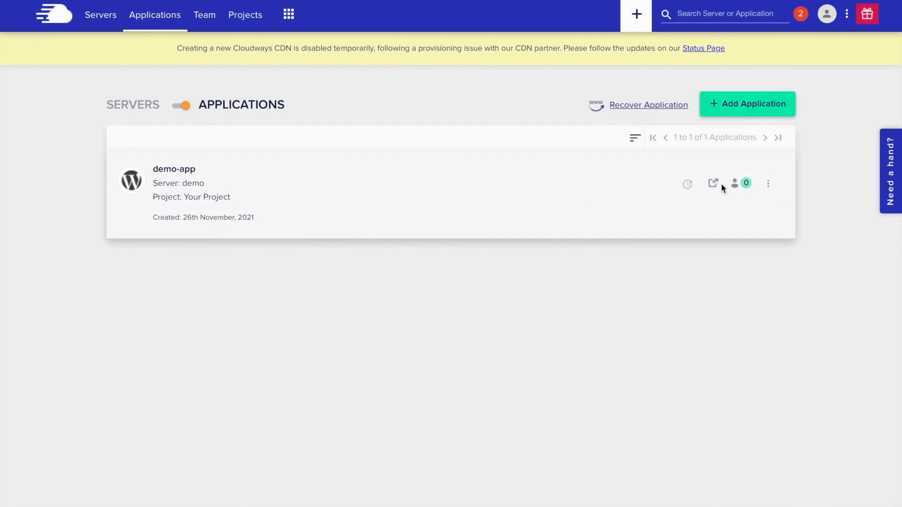
click(769, 184)
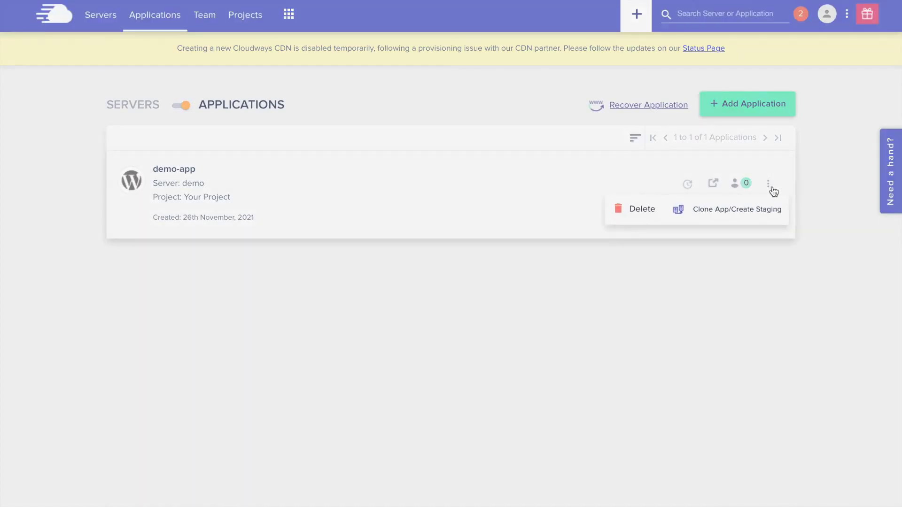
click(813, 182)
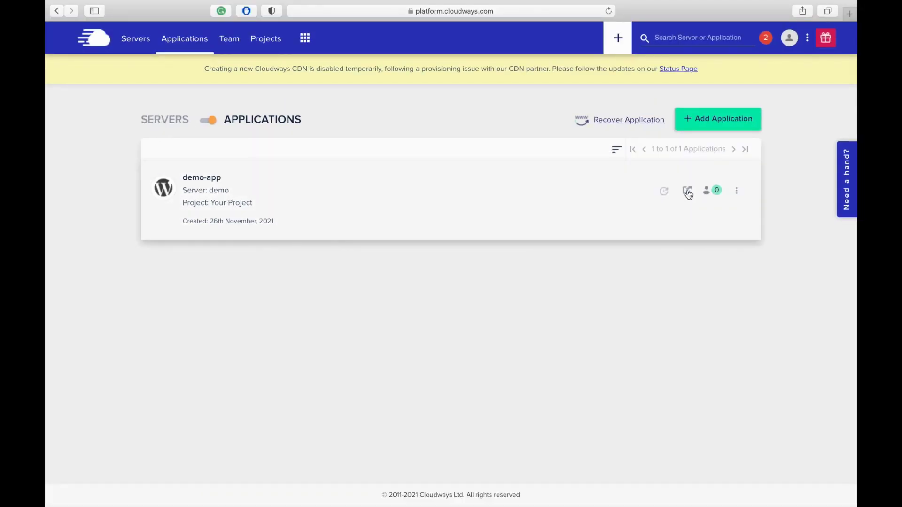
Open the demo-app WordPress site in a new tab, select its title and URL, then return to Cloudways
click(687, 192)
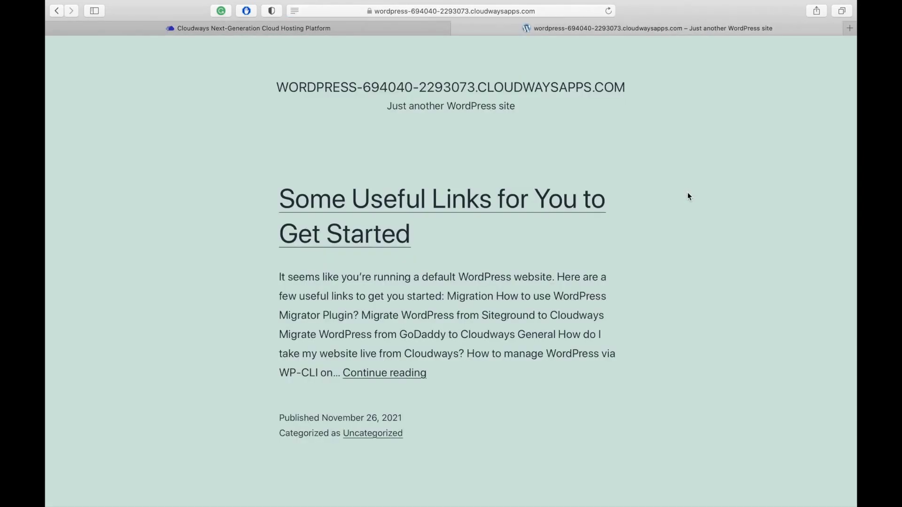
scroll(686, 286, down, 6)
scroll(686, 286, up, 8)
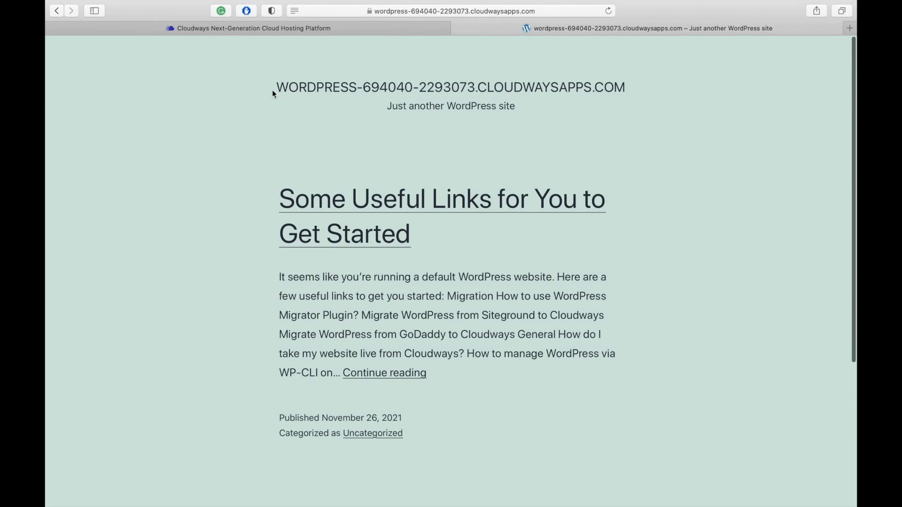
drag(271, 93, 638, 81)
click(555, 15)
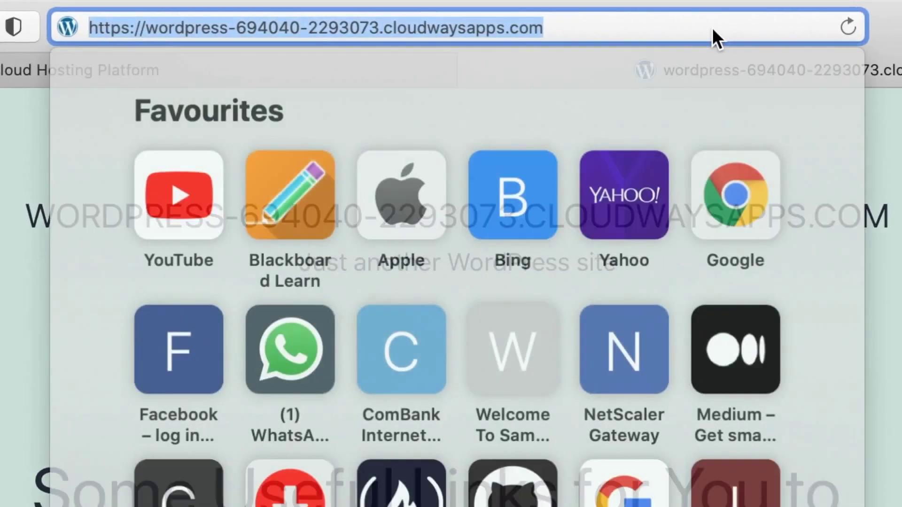
key(Escape)
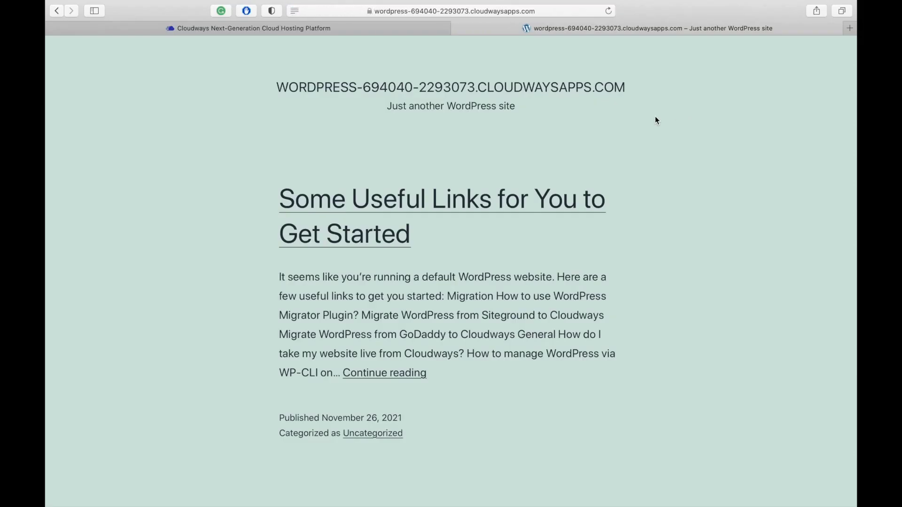
click(383, 26)
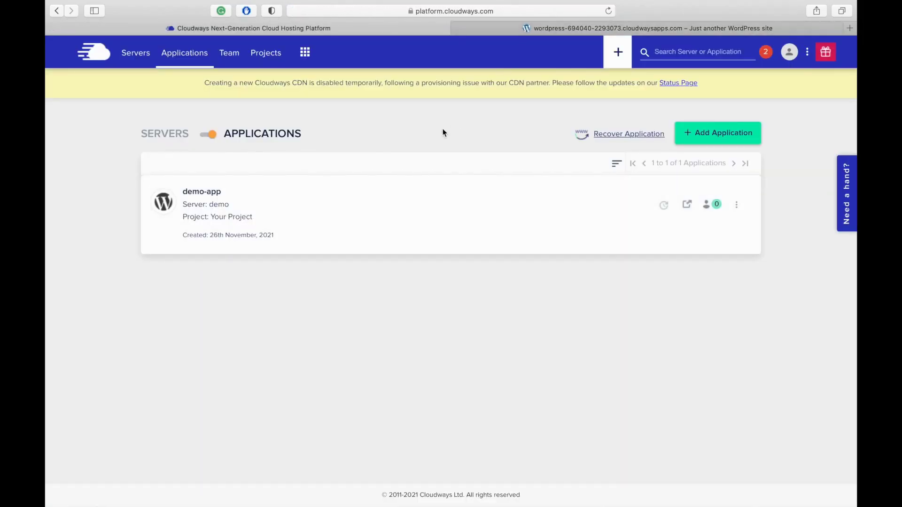
Open demo-app's Access Details, preview the WordPress front page in a new tab, then come back
click(216, 195)
scroll(454, 176, down, 2)
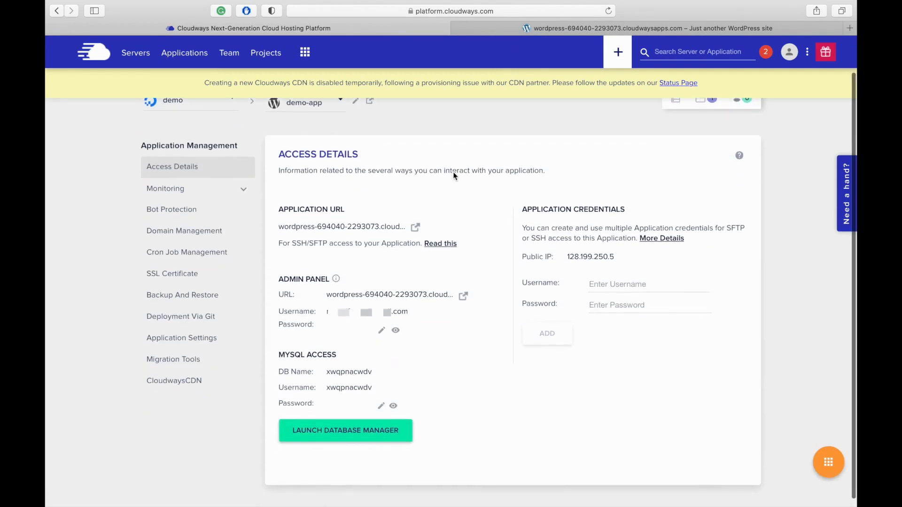
click(415, 229)
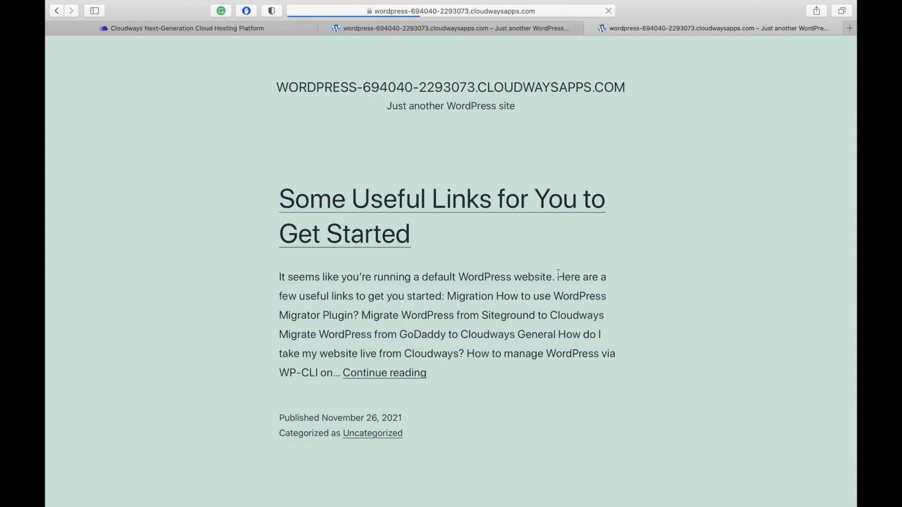
click(278, 30)
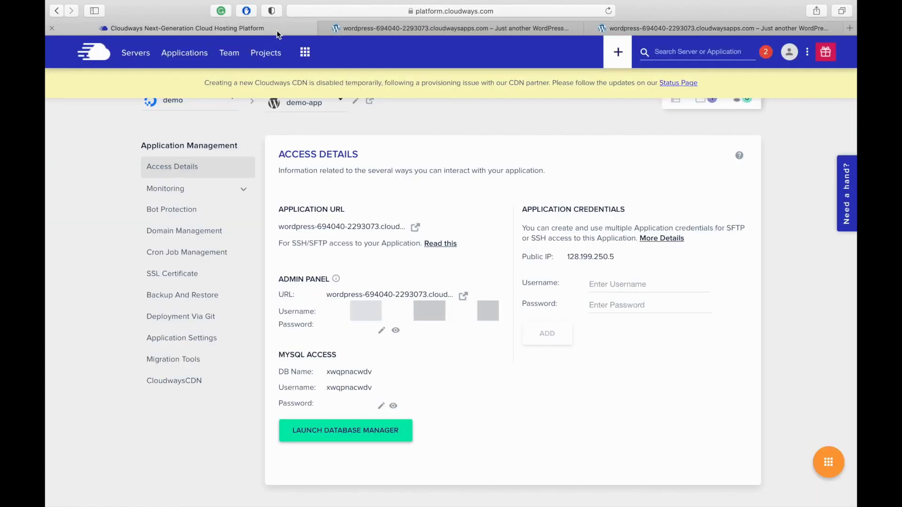
scroll(447, 171, down, 1)
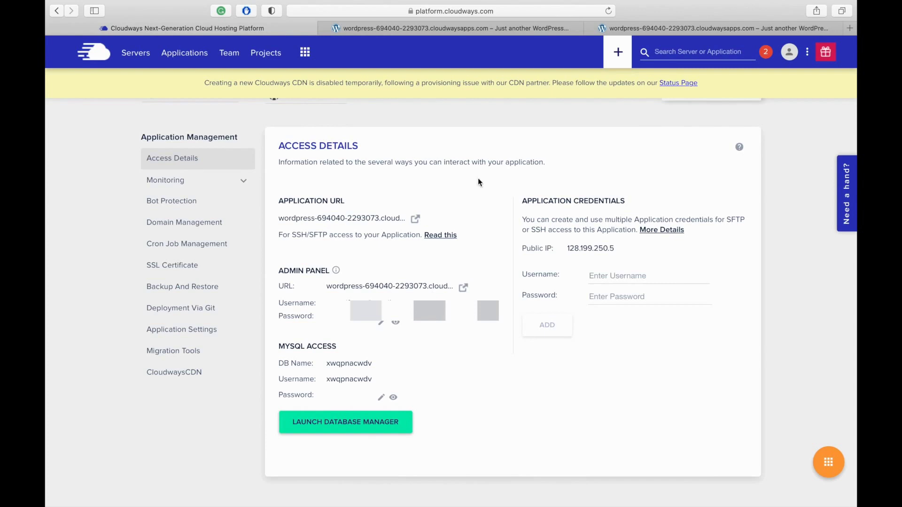
Sign in to the WordPress admin Dashboard with the admin username and password
click(464, 288)
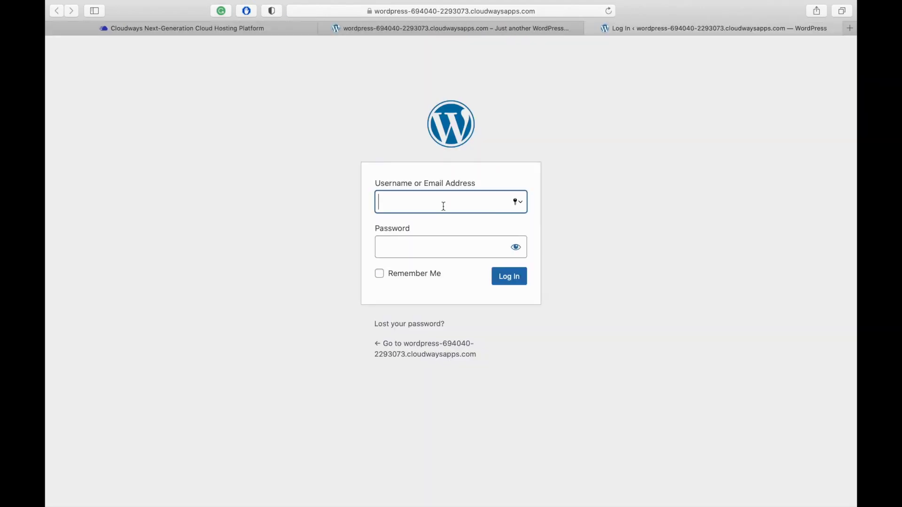
text(V)
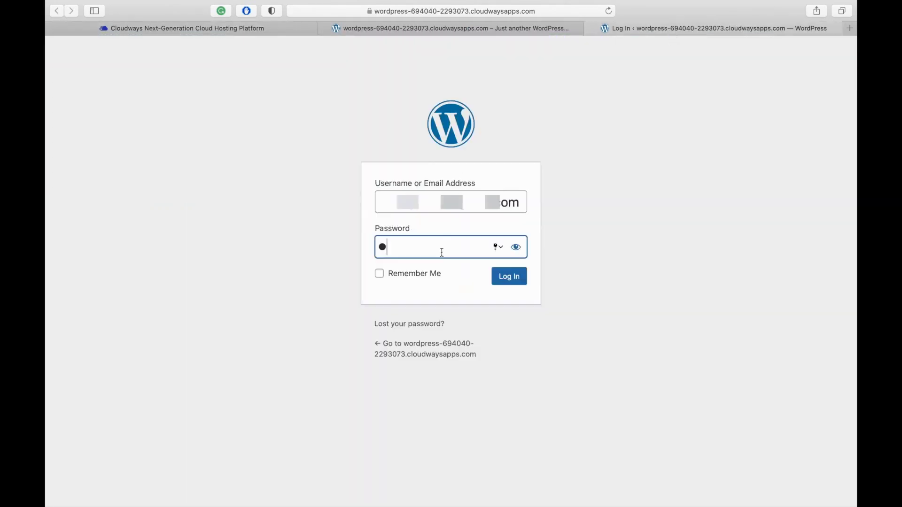
text(**********)
click(510, 282)
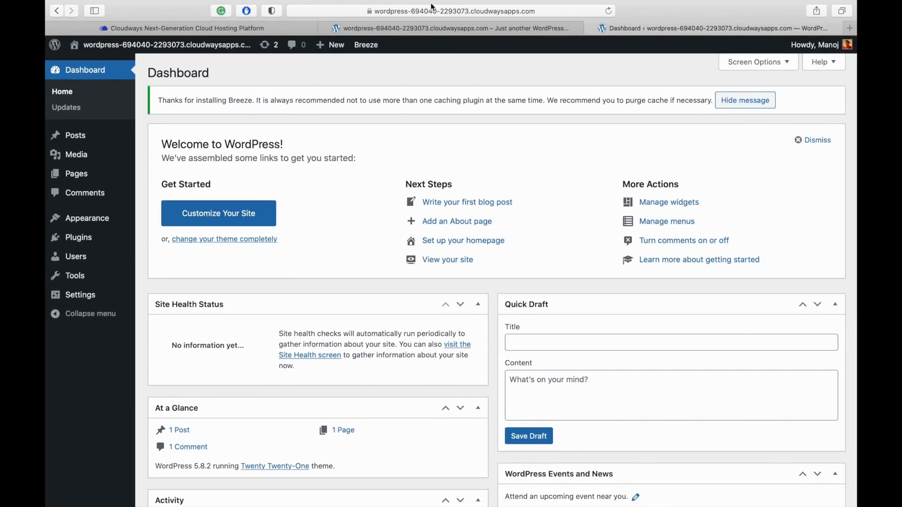
Load the site's /login page in the front-page tab, then close the extra login page
click(429, 27)
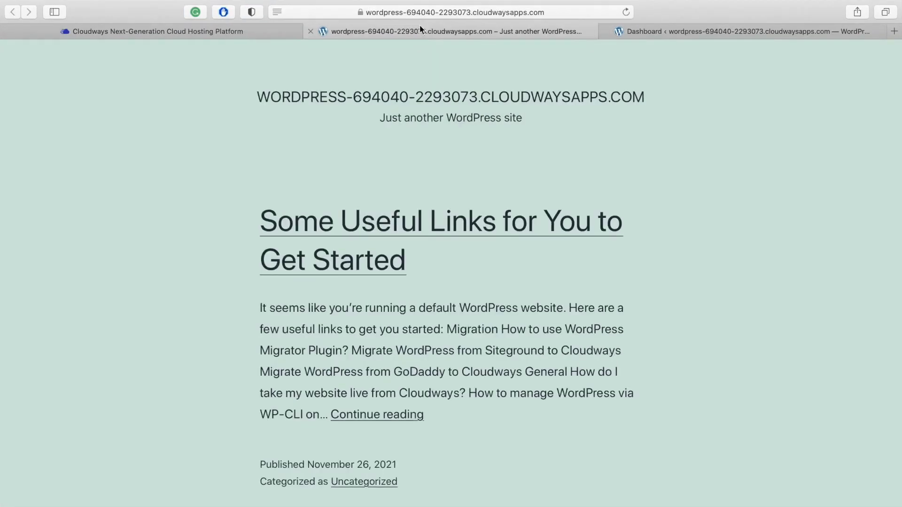
click(427, 12)
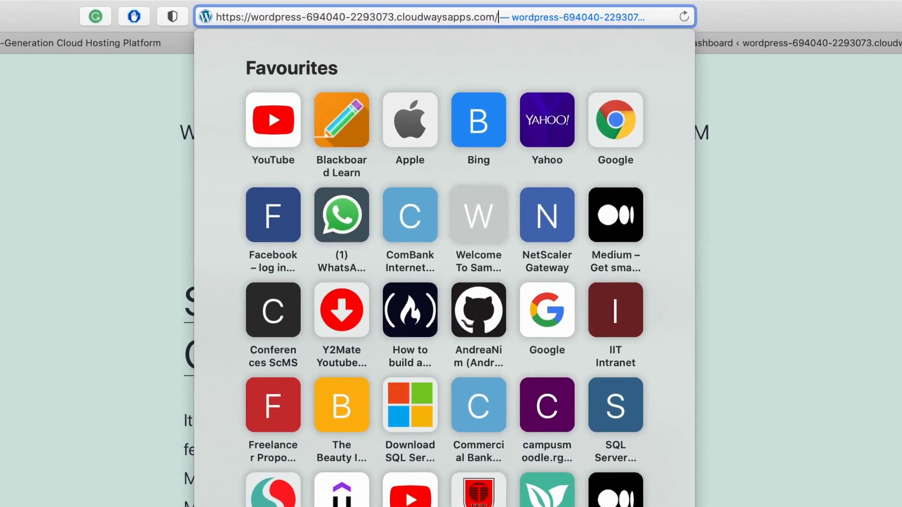
text(l)
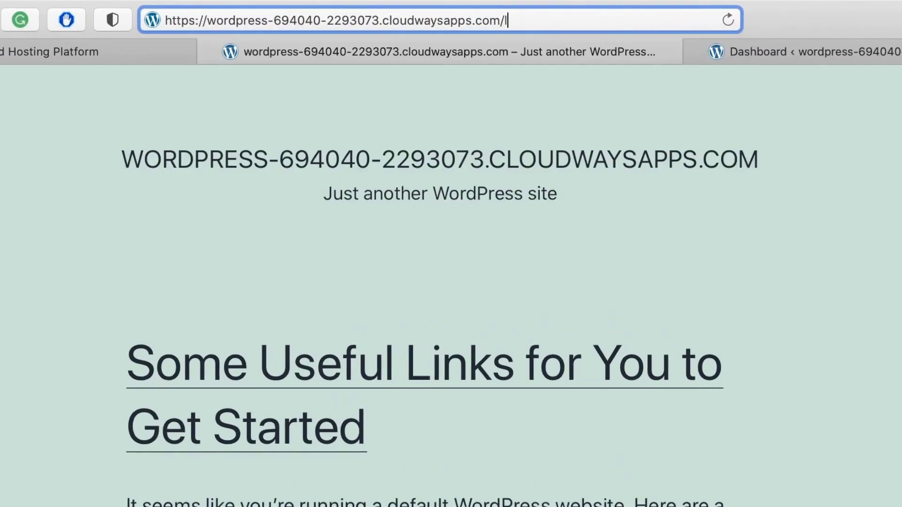
text(ogin)
key(Return)
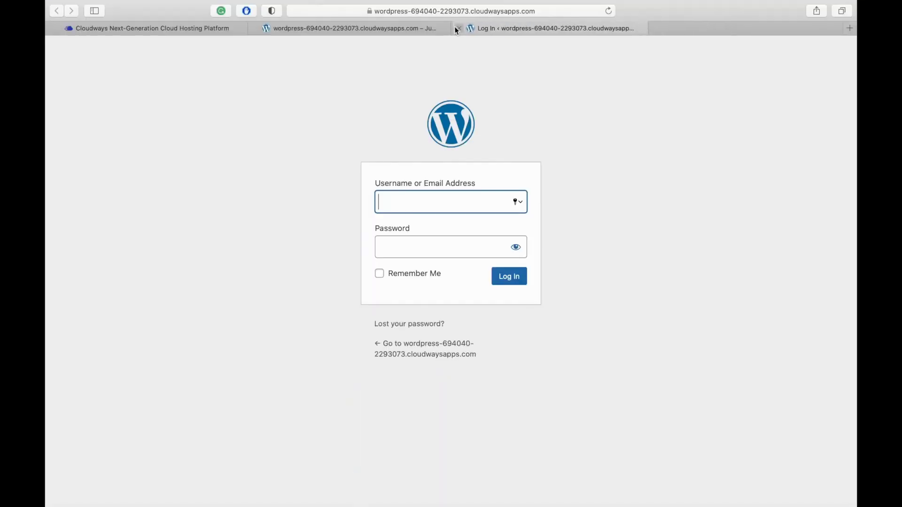
click(458, 28)
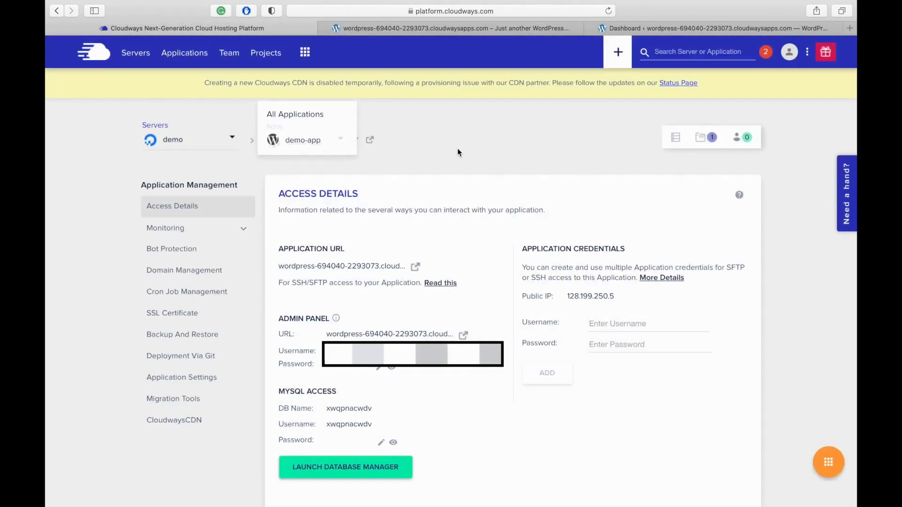
click(155, 125)
click(208, 135)
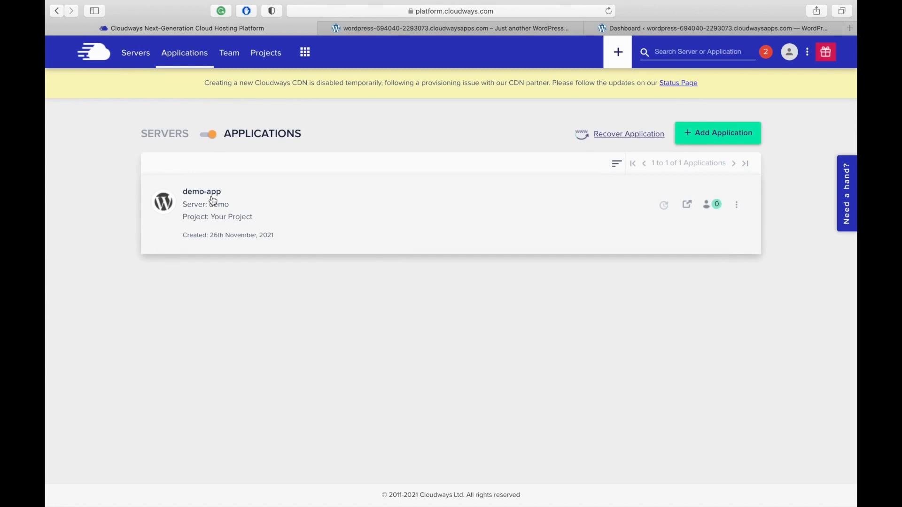
click(213, 201)
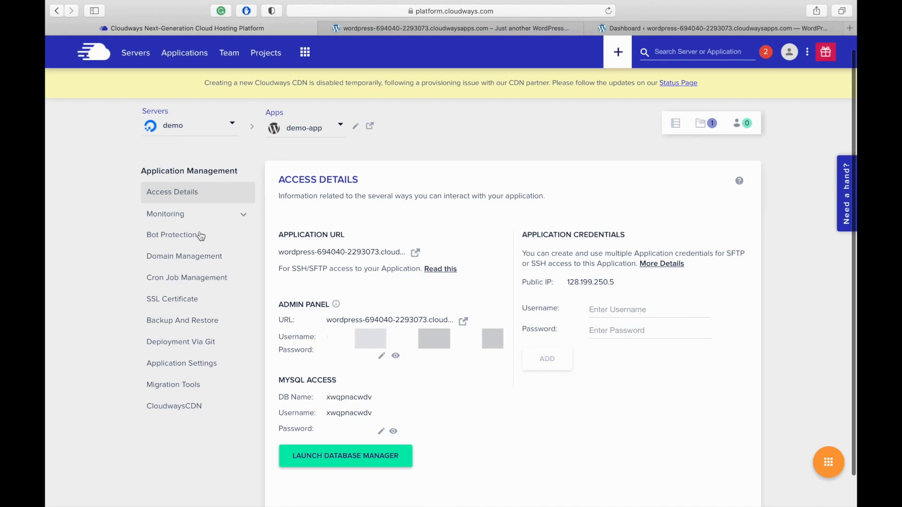
View Monitoring > Analytics > Traffic's top 10 IPs by requests, then go to Domain Management
click(174, 219)
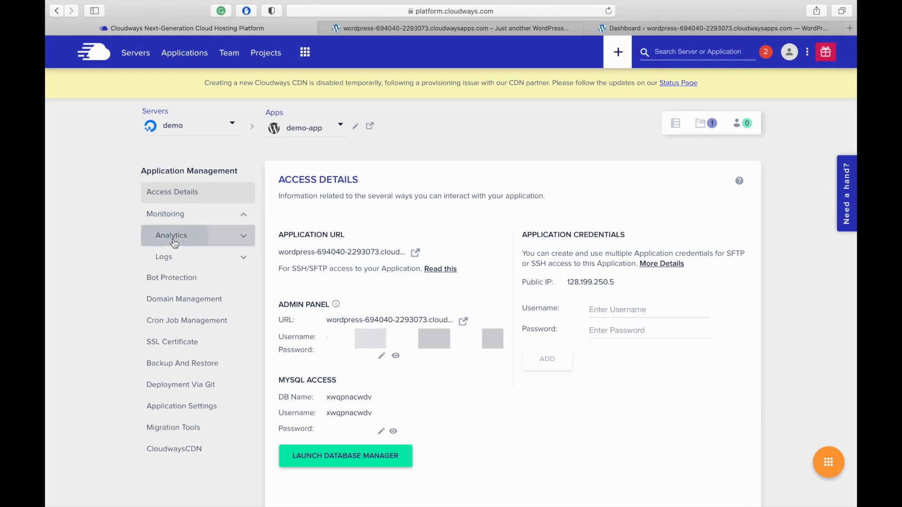
click(175, 242)
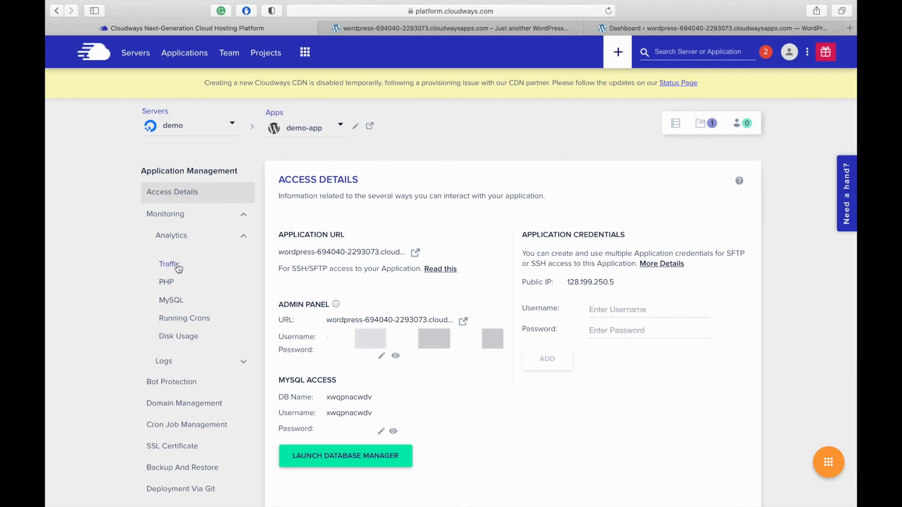
click(177, 264)
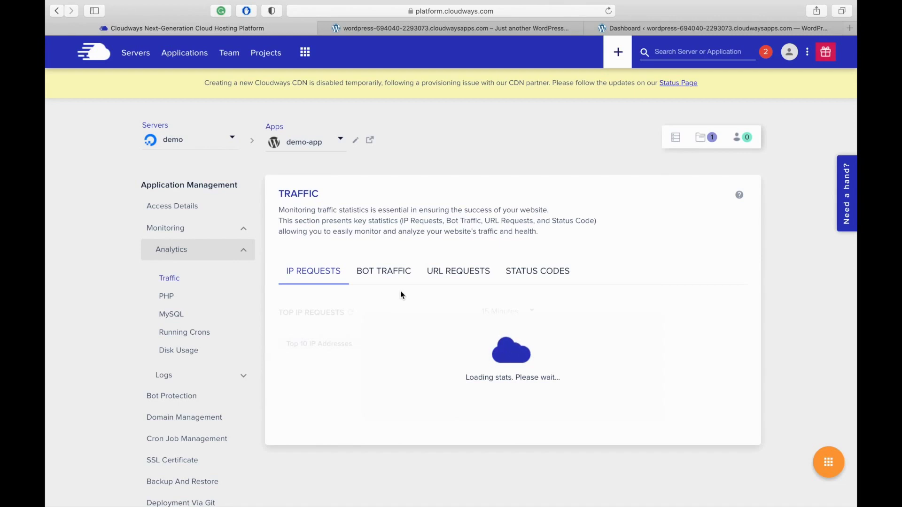
scroll(278, 417, down, 3)
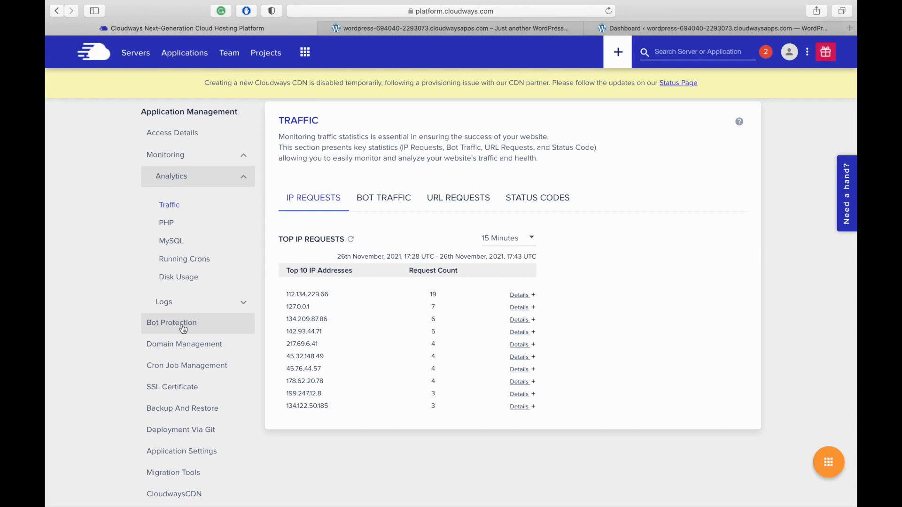
click(184, 344)
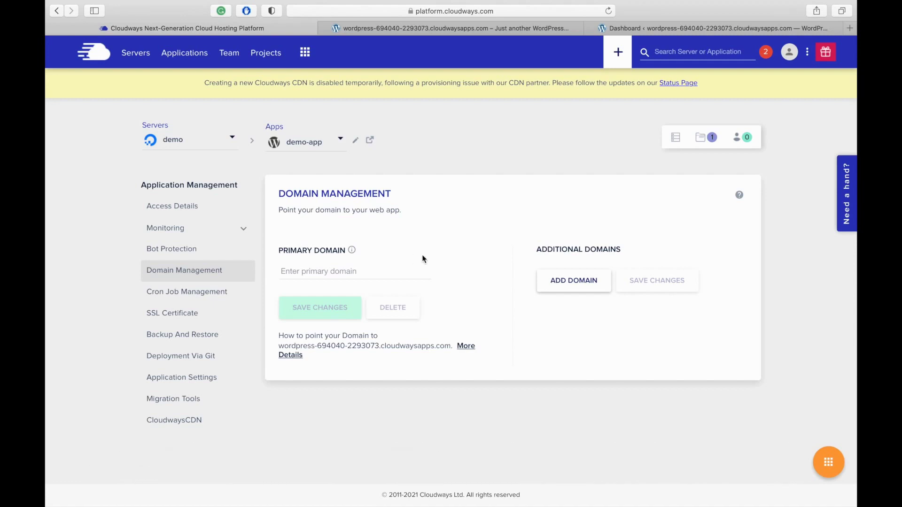
Open demo-app's Cron Job Management page, which has no cron jobs yet
click(181, 291)
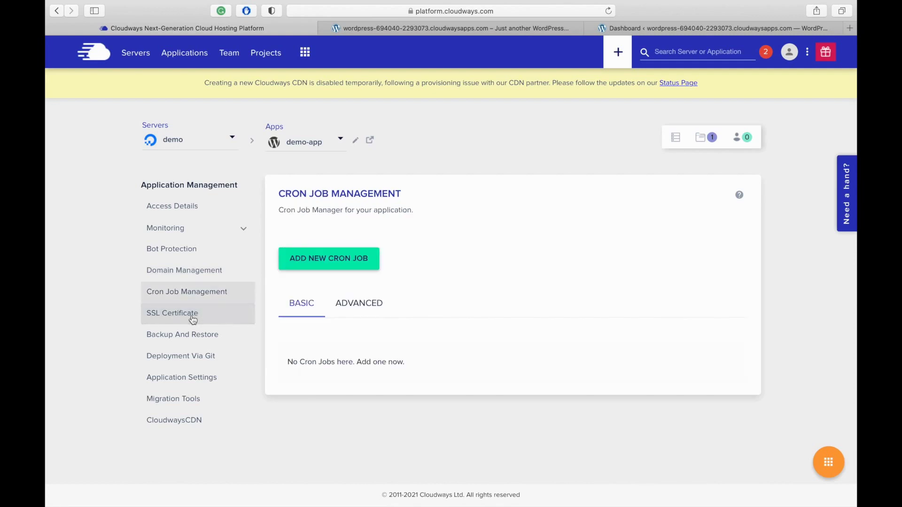
click(193, 321)
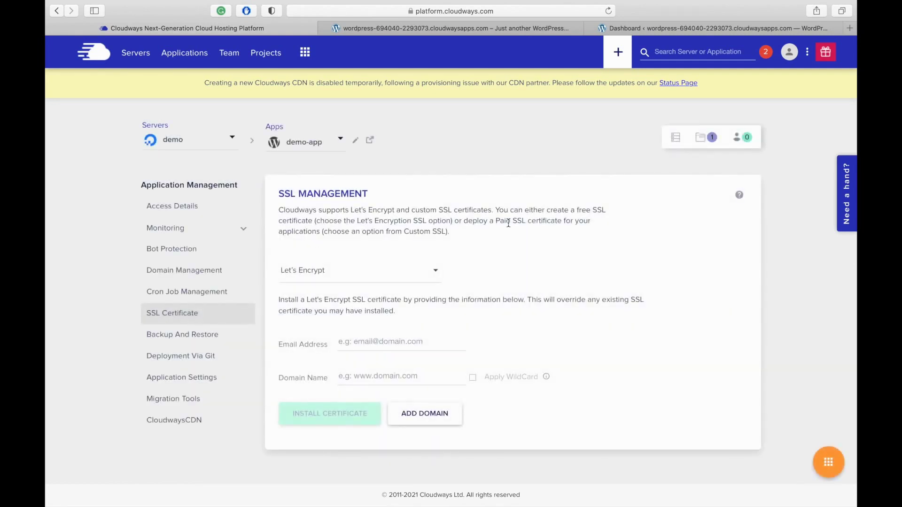
click(436, 274)
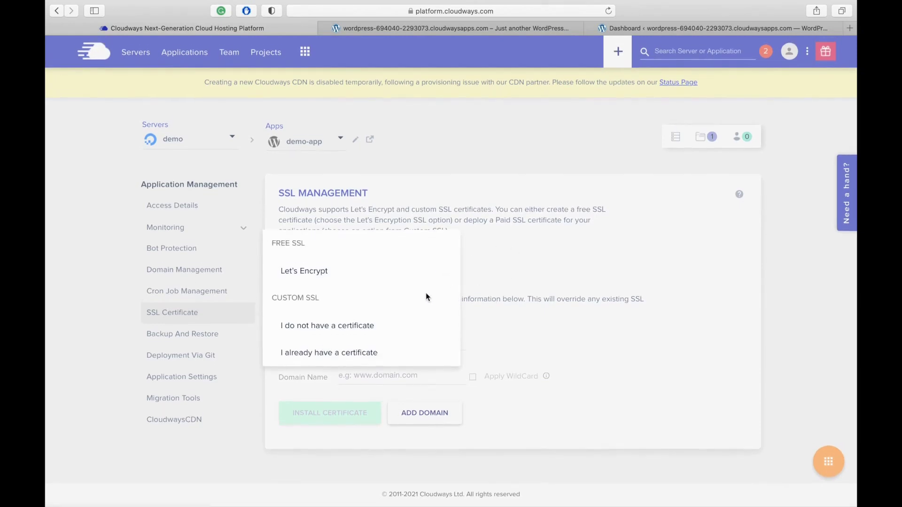
click(520, 262)
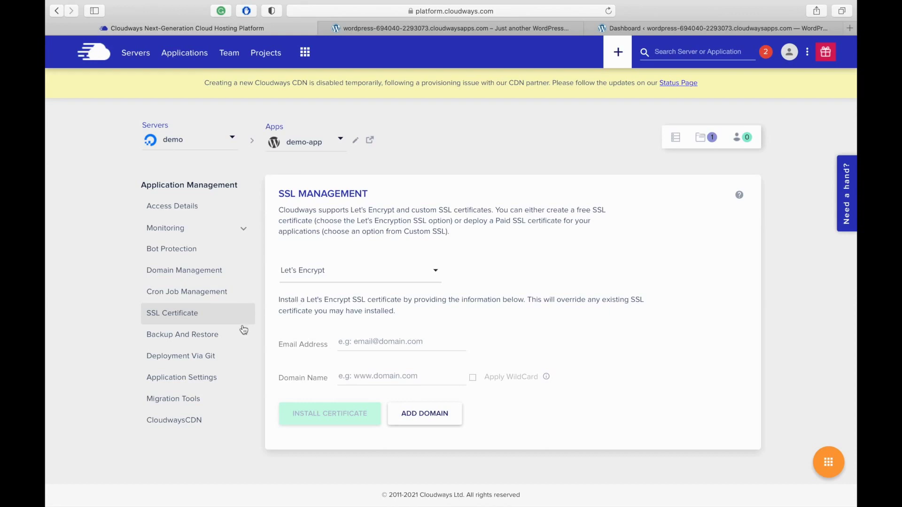
click(190, 271)
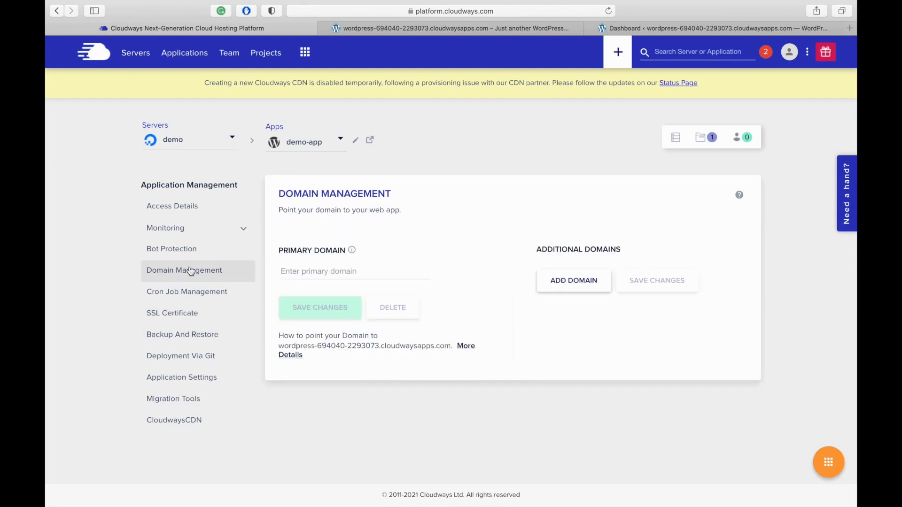
click(179, 299)
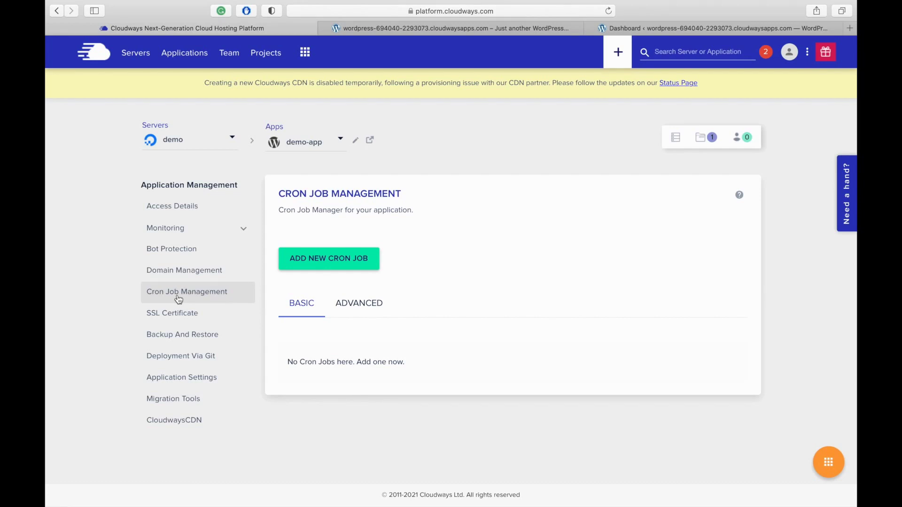
Compare the Advanced and Basic cron views and reveal the app's quick actions menu
click(360, 307)
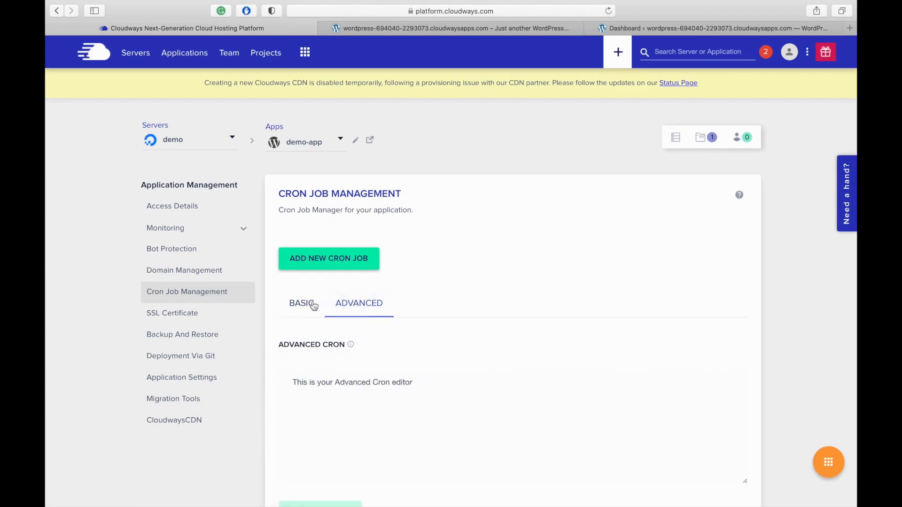
scroll(355, 359, down, 4)
scroll(347, 360, up, 4)
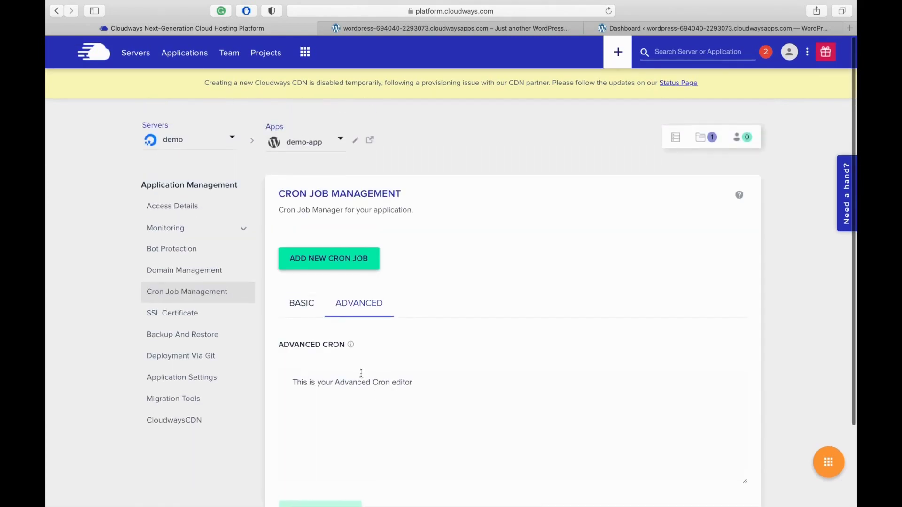
click(309, 306)
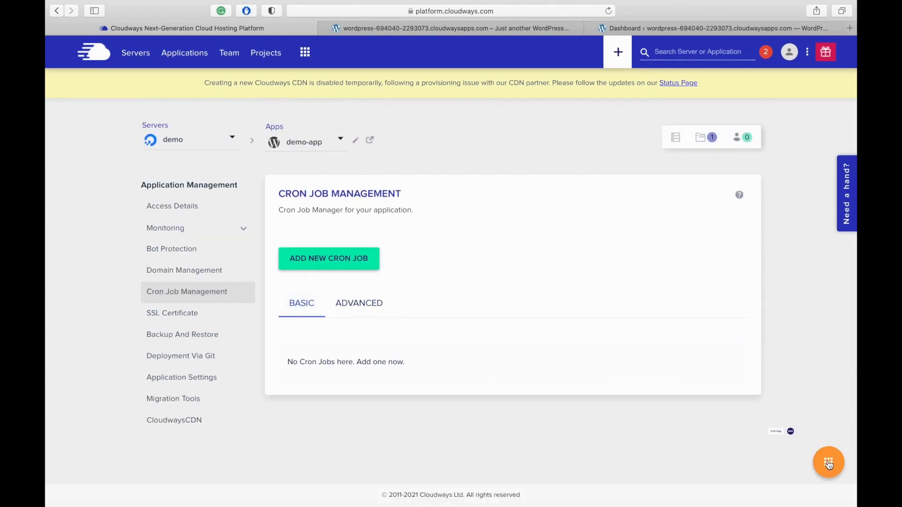
click(823, 466)
Pass through SSL Certificate and Backup and Restore to reach Deployment Via Git's SSH key option
click(188, 313)
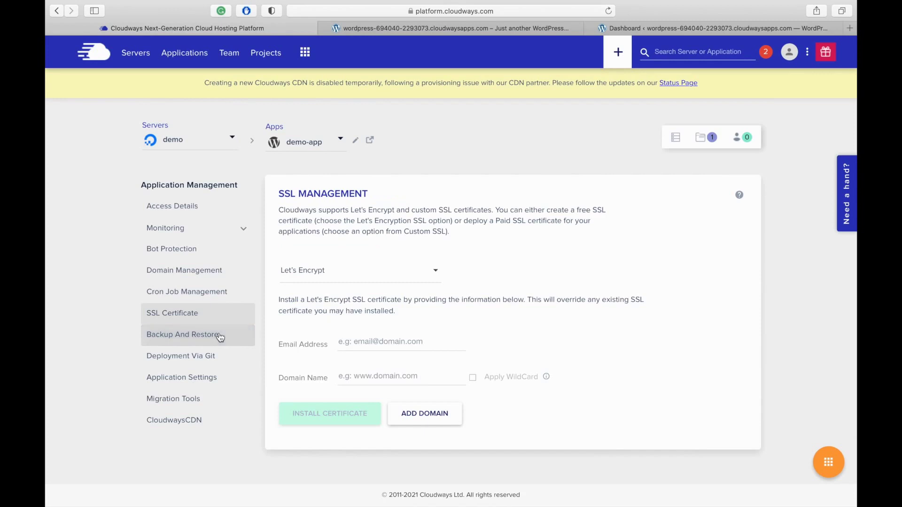
click(220, 337)
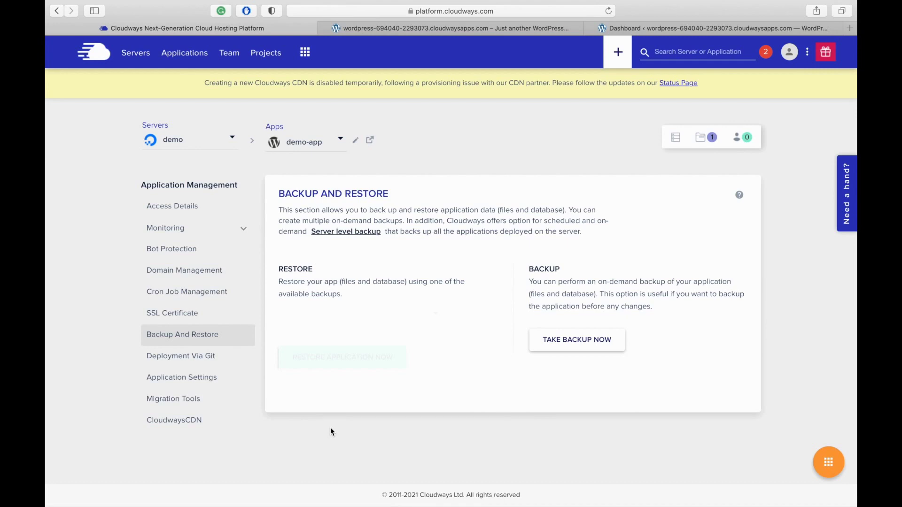
click(202, 362)
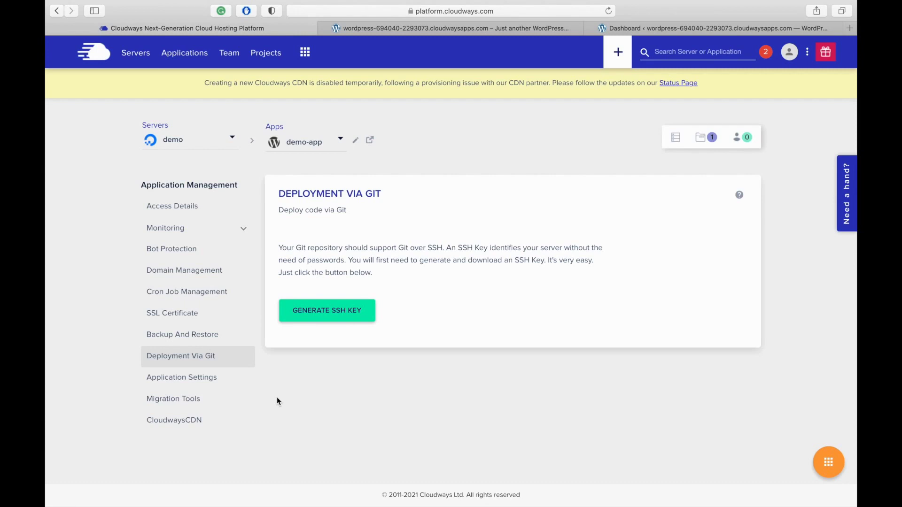
Review demo-app's PHP FPM settings, Migration Tools and CloudwaysCDN pages, where CDN creation is disabled
click(209, 381)
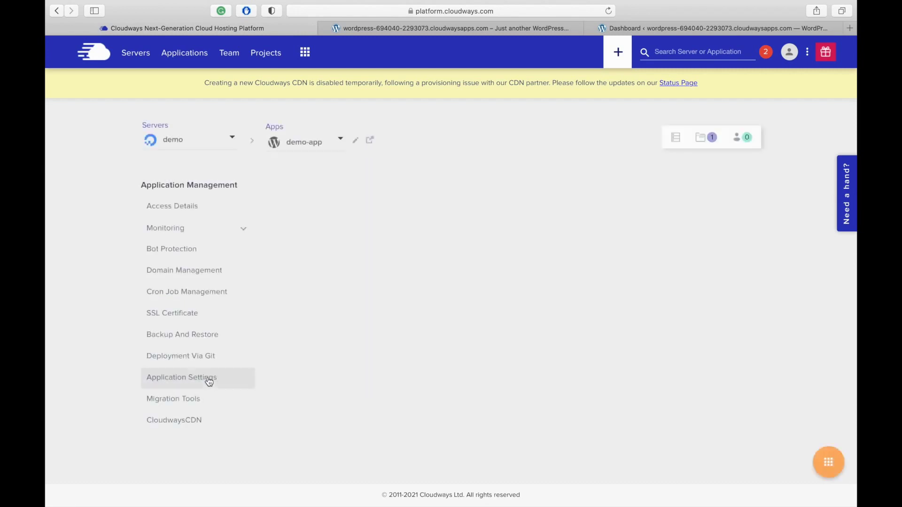
scroll(449, 391, down, 3)
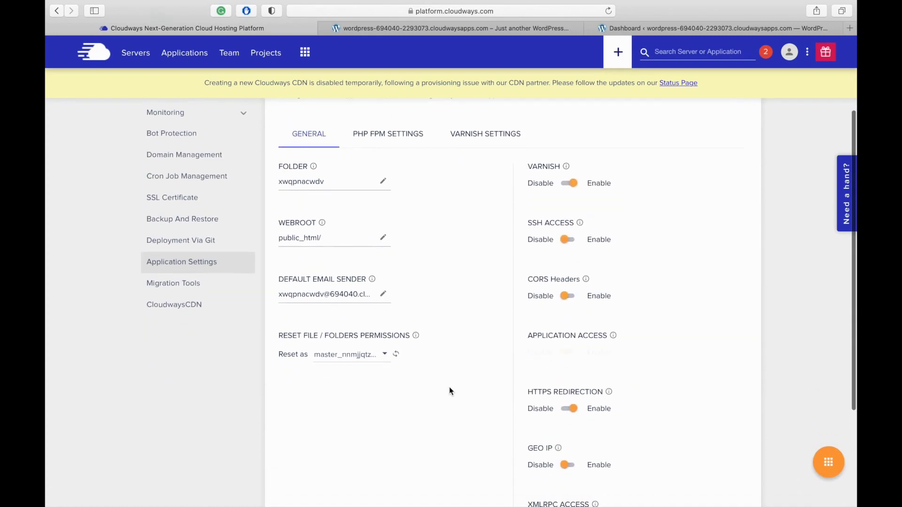
scroll(449, 387, down, 2)
scroll(449, 388, up, 5)
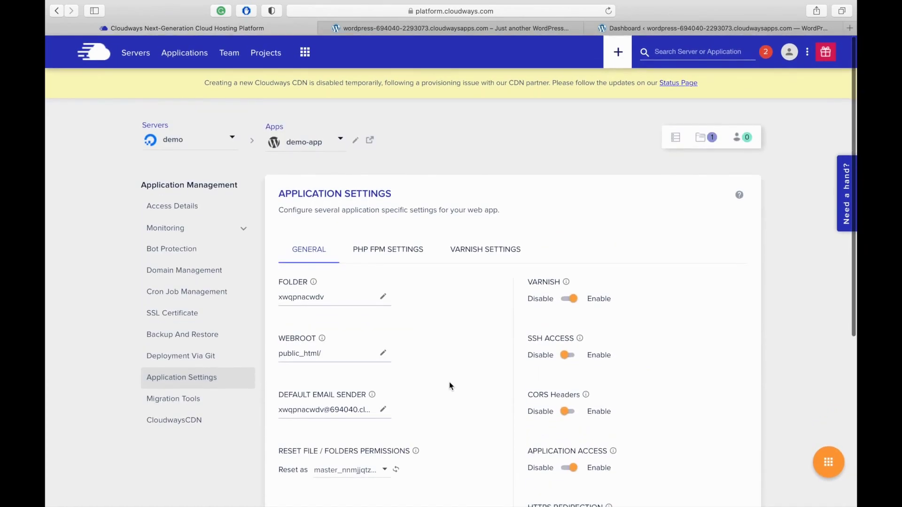
click(391, 252)
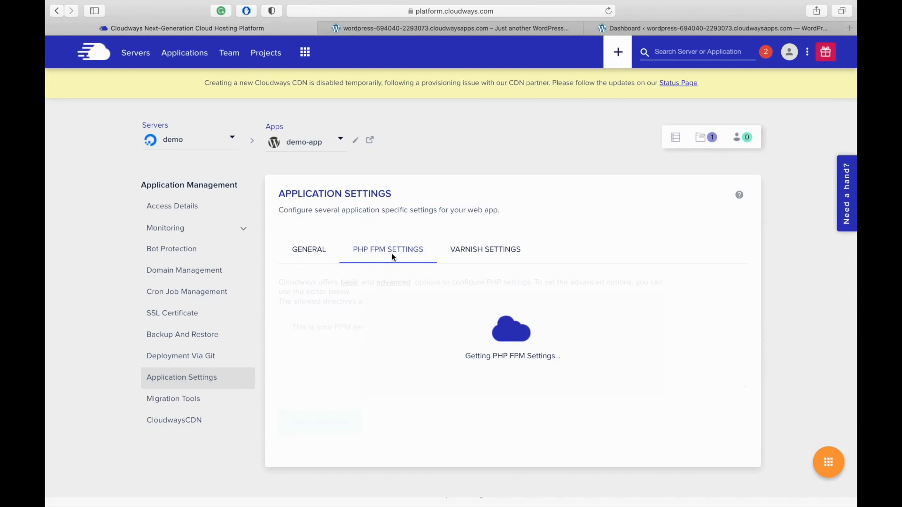
click(221, 407)
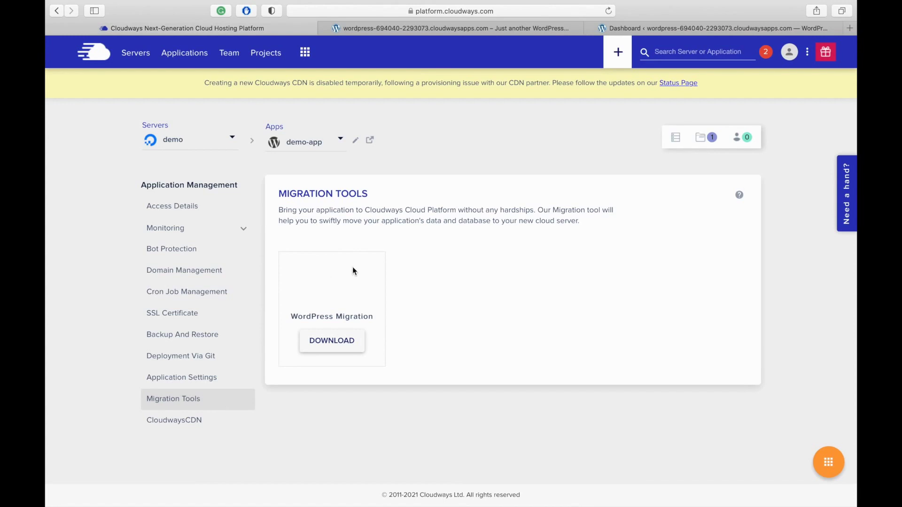
click(187, 423)
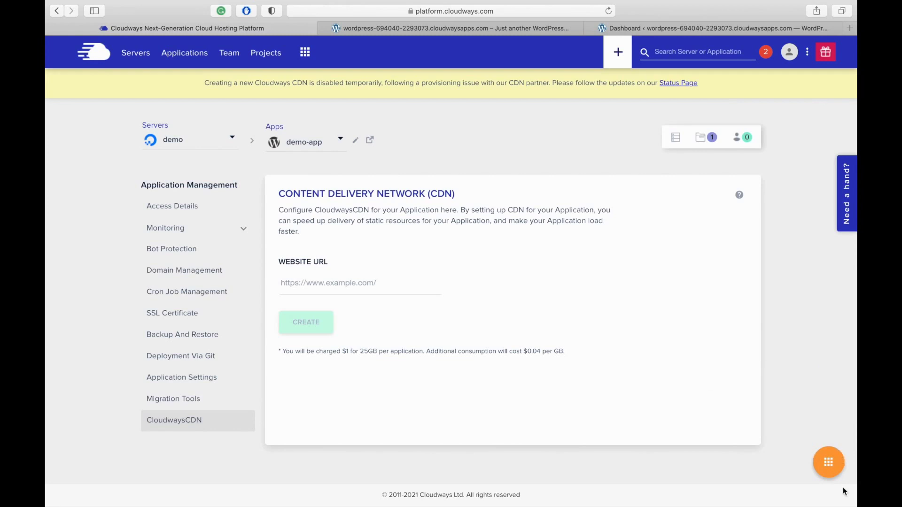
mouse_move(840, 465)
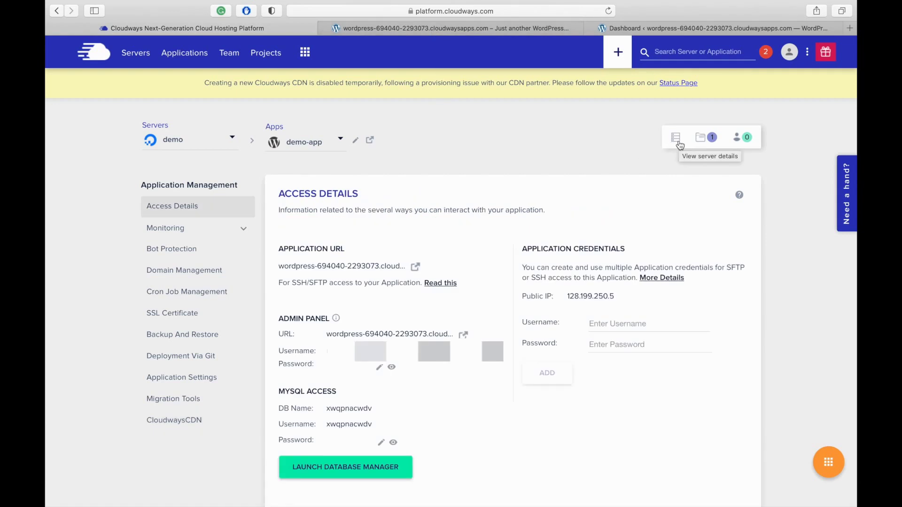
Open the demo server's Manage Services page showing New Relic stopped, other services running
click(678, 140)
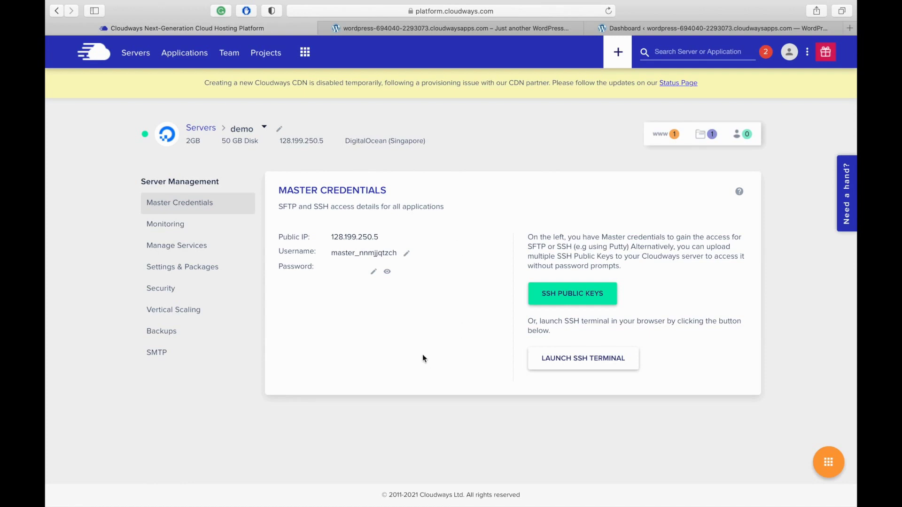
click(181, 247)
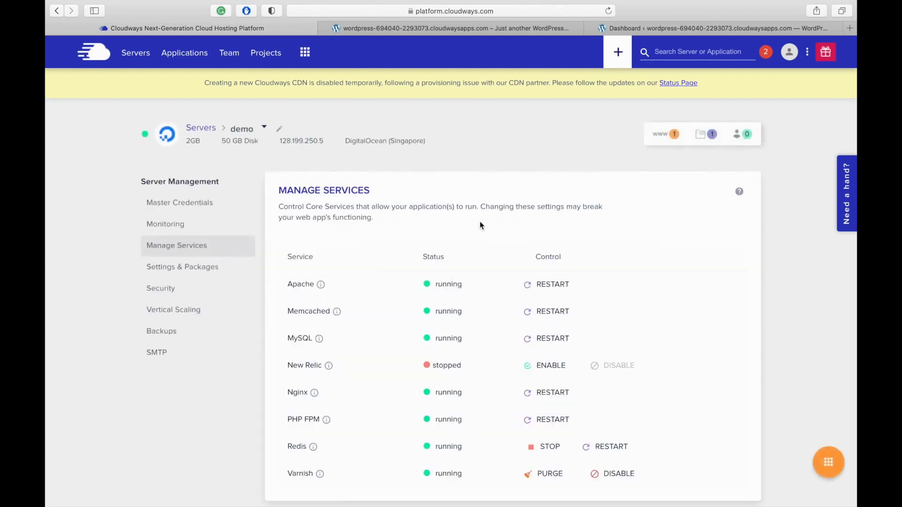
scroll(517, 228, down, 1)
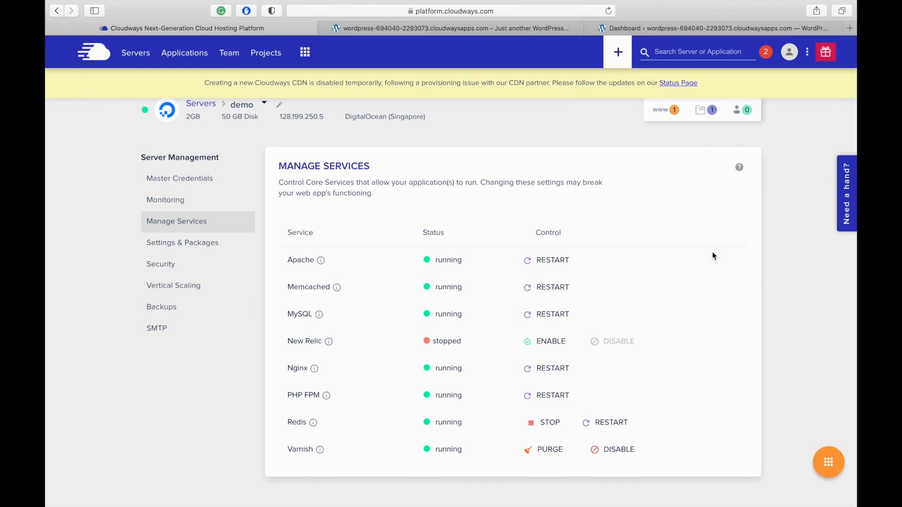
scroll(713, 256, up, 1)
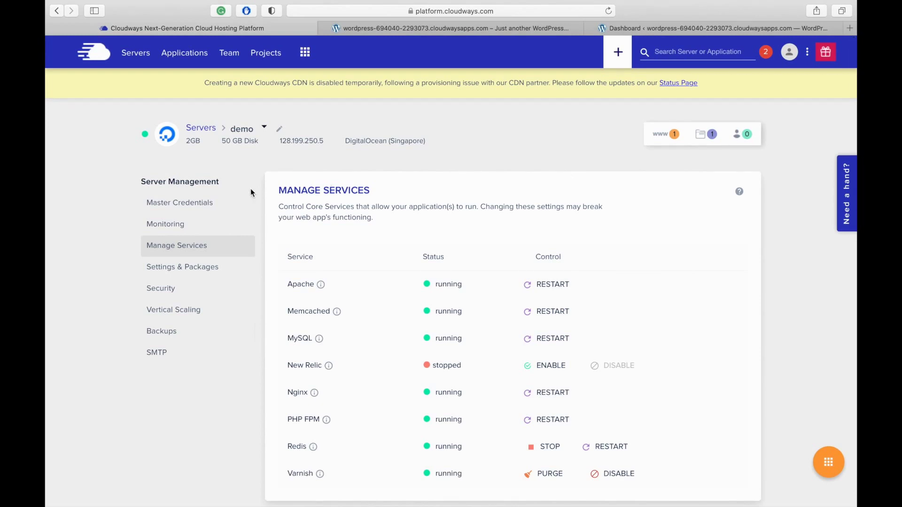
Check the server's Settings & Packages, then its SSH/SFTP and MySQL security rules
click(183, 272)
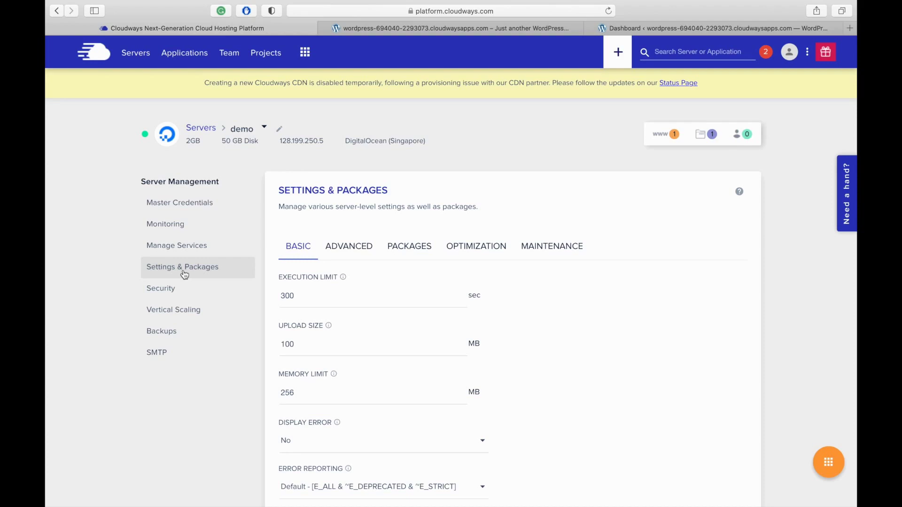
click(174, 293)
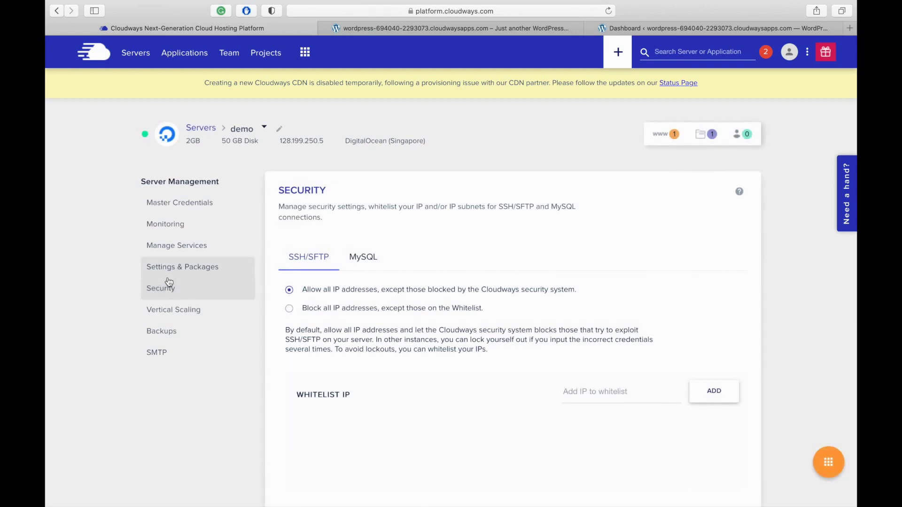
click(316, 258)
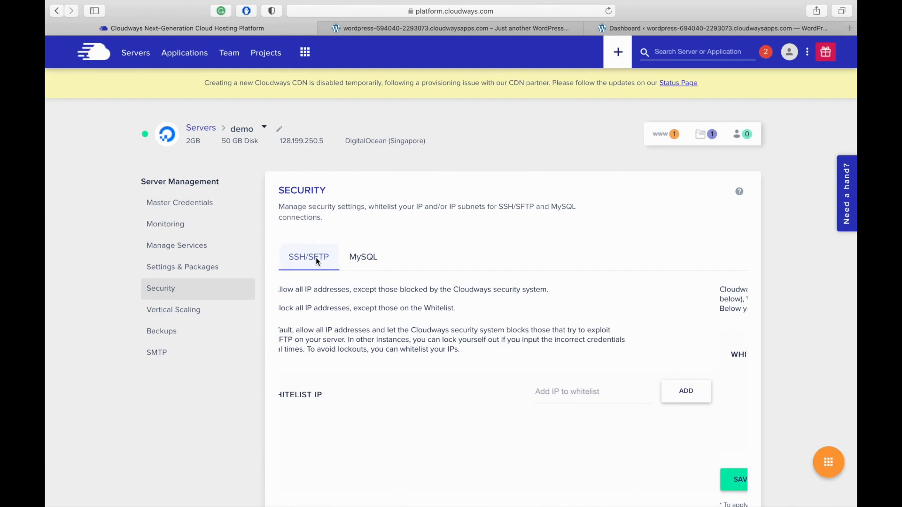
click(358, 263)
Look at Vertical Scaling's Block Storage and Server Size tabs, then the daily 20:05 UTC backup settings
click(205, 311)
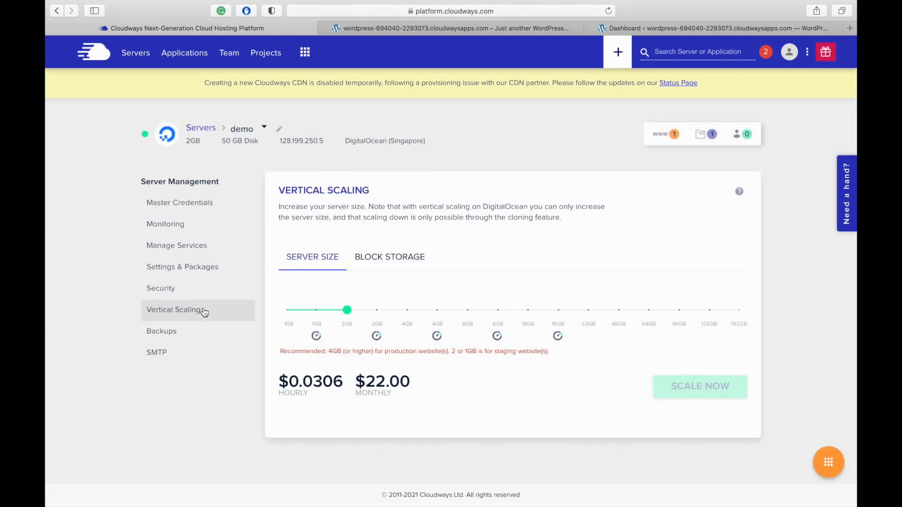
click(380, 257)
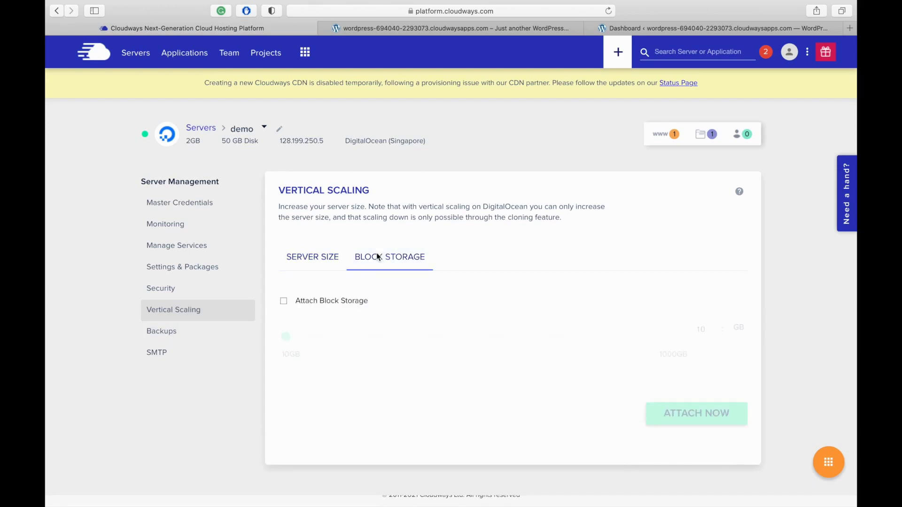
click(335, 259)
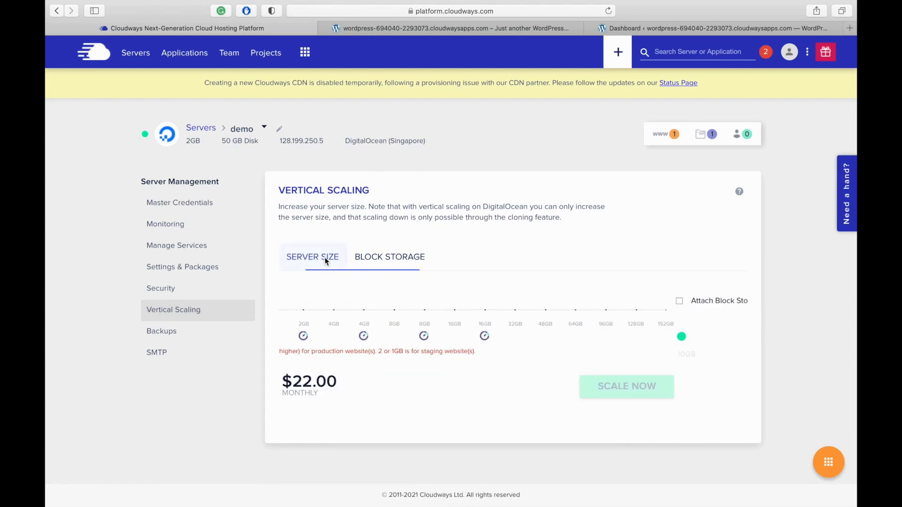
click(195, 345)
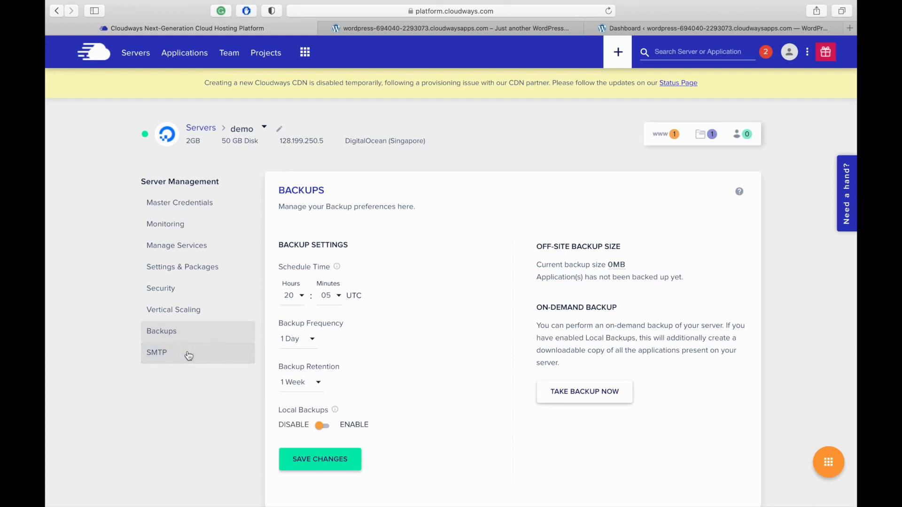
Glance at SMTP, then return to the Servers list showing the 2GB Singapore demo server online
click(188, 355)
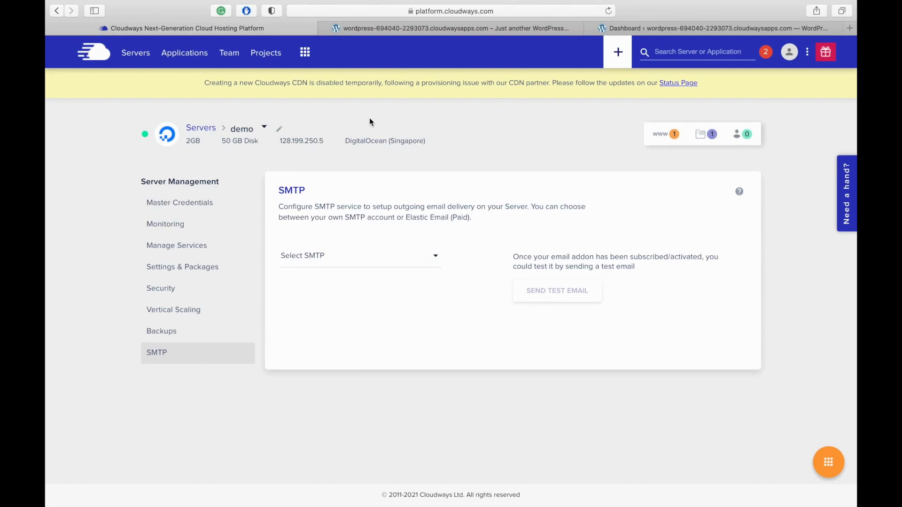
click(145, 62)
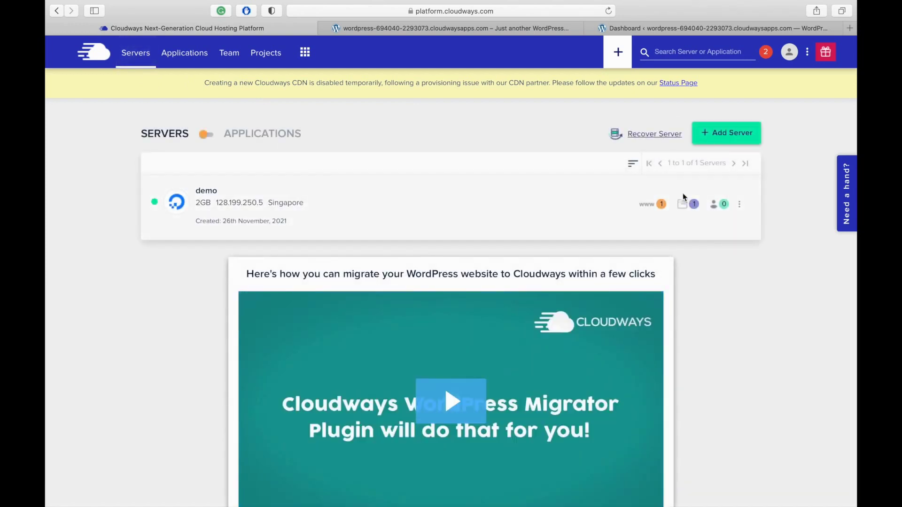
click(209, 192)
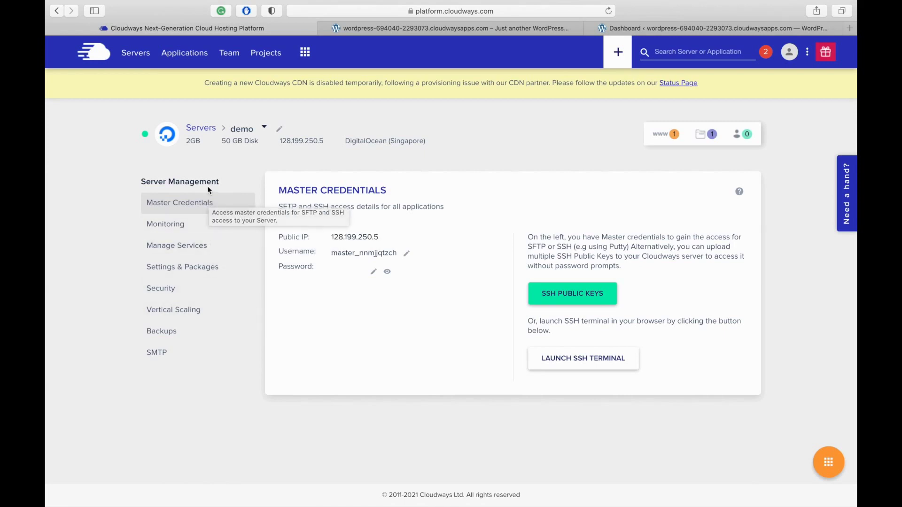
click(201, 129)
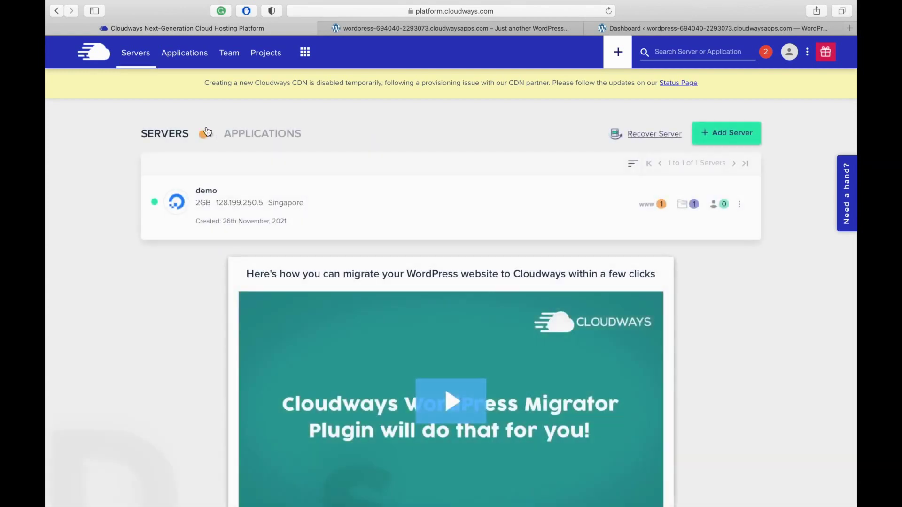
Delete the demo server with reason 'No Need', confirming by entering DELETE
click(740, 204)
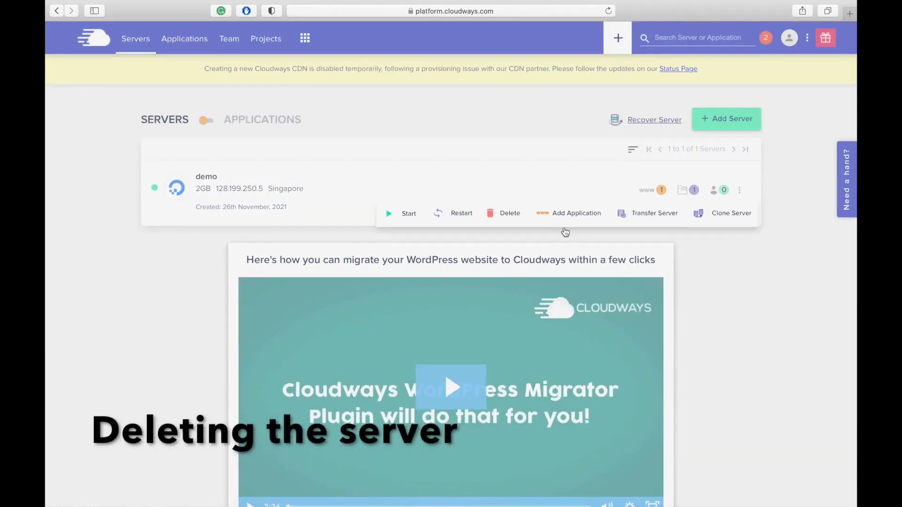
click(507, 223)
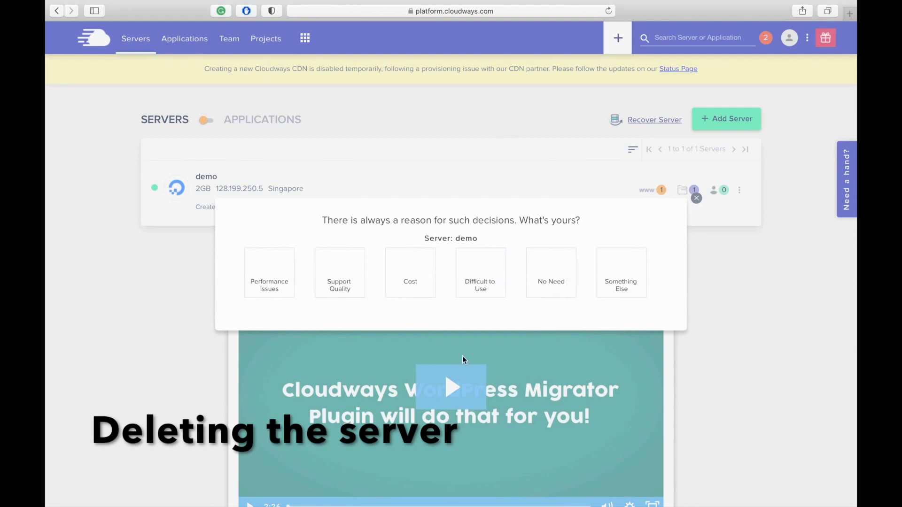
click(548, 274)
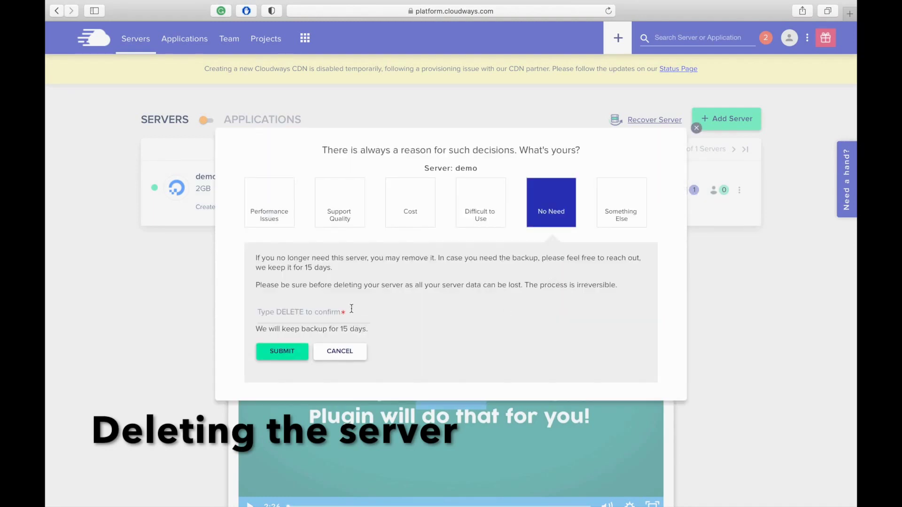
click(333, 313)
text(DE)
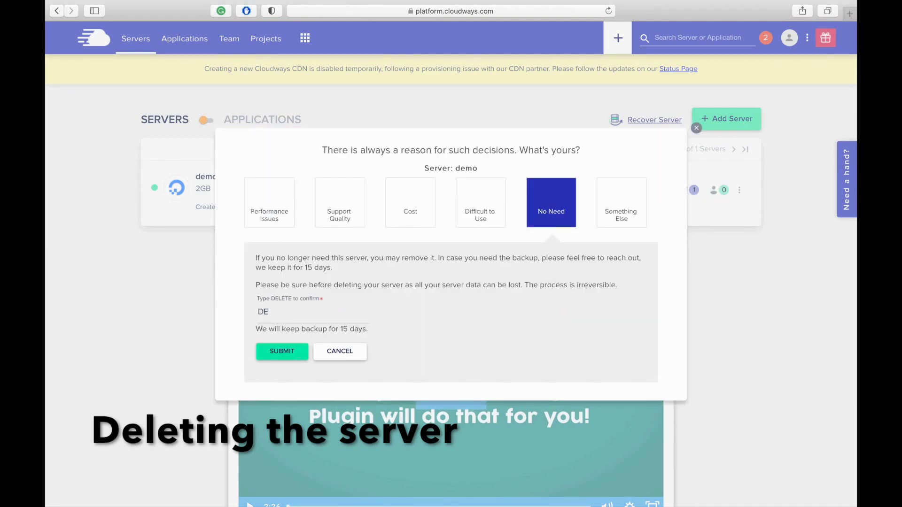
text(LETE)
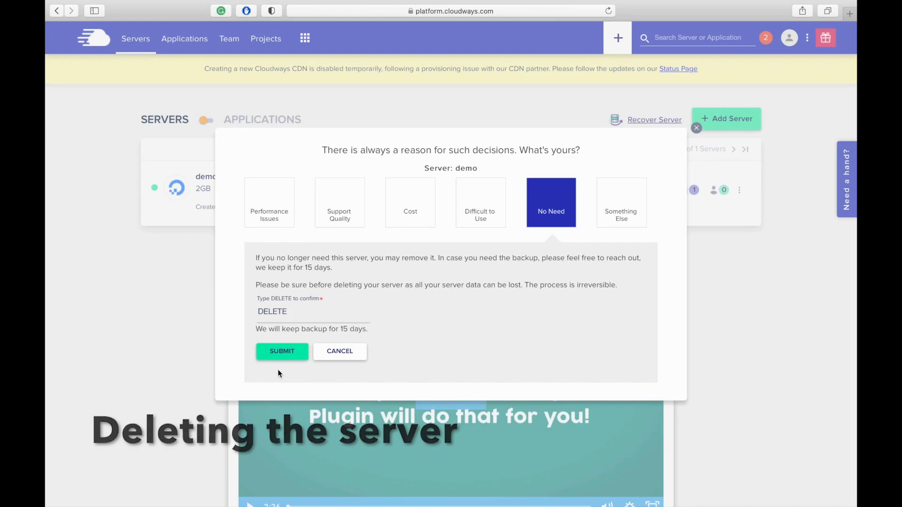
click(283, 352)
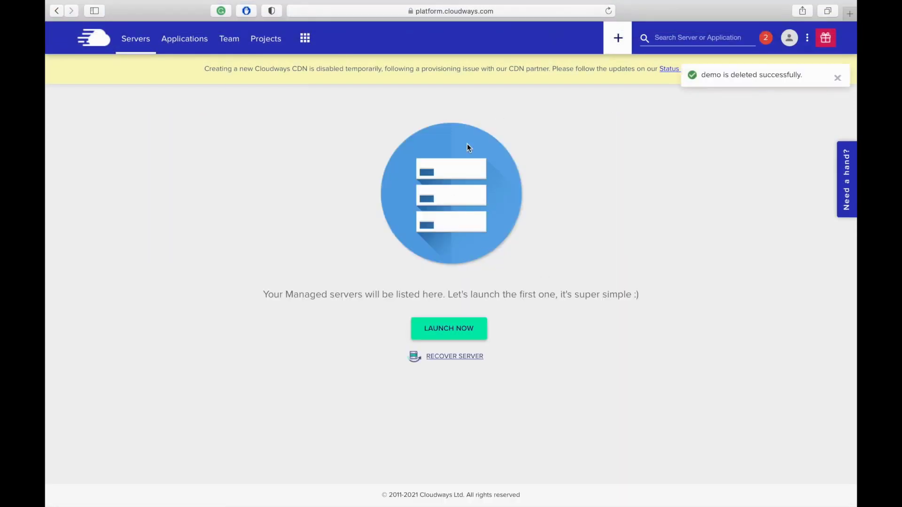